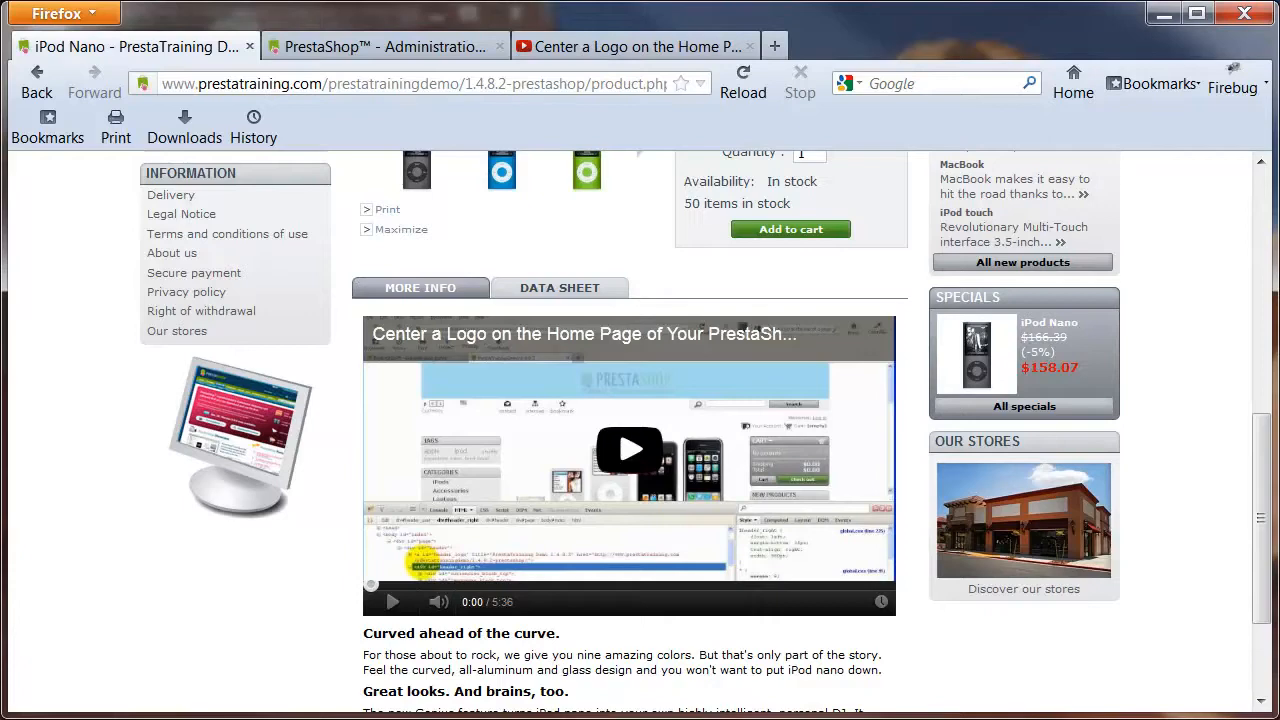
Look over the iPod Nano product page and inspect the page element below the monitor image with Firebug.
drag(1260, 551, 1265, 313)
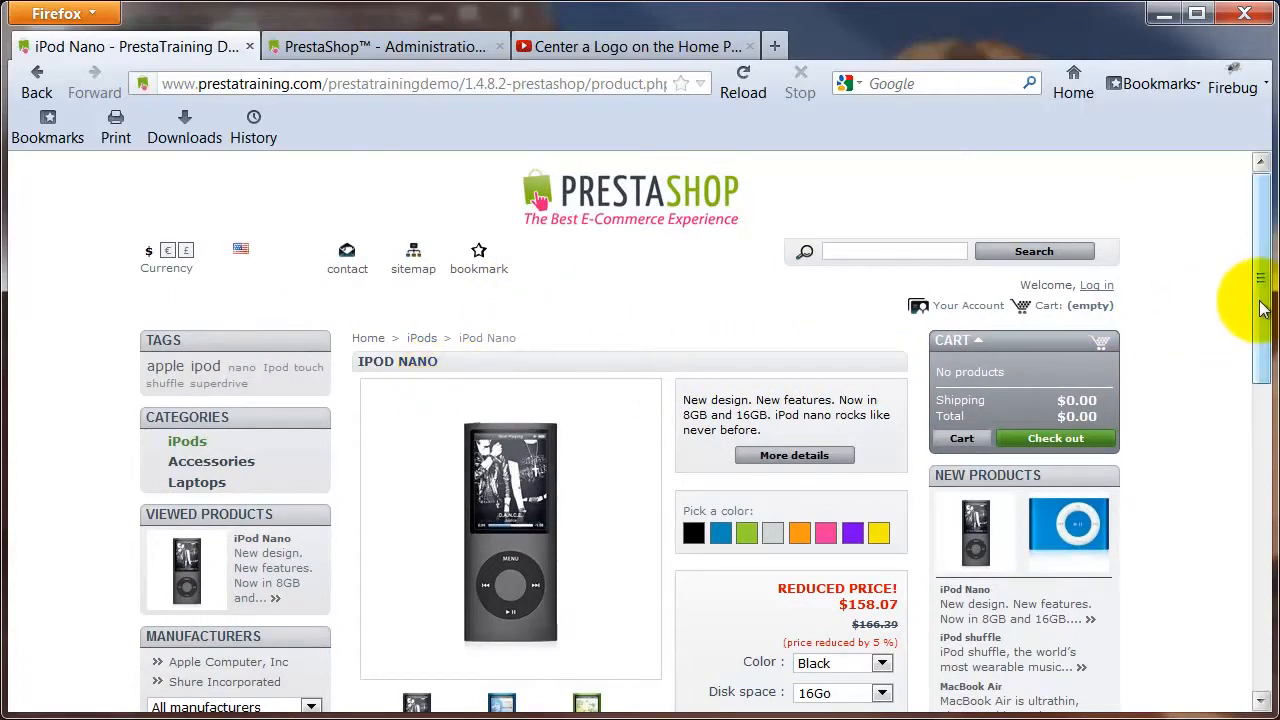
drag(1259, 298, 1258, 560)
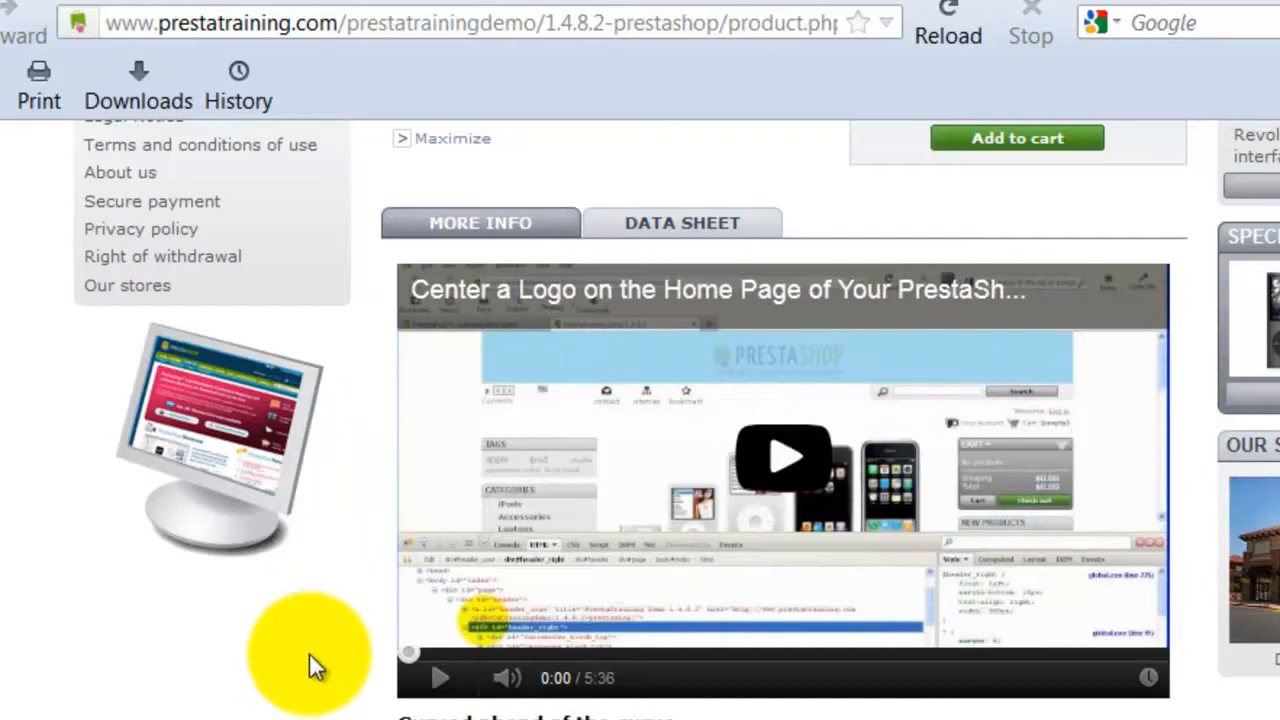
right_click(185, 654)
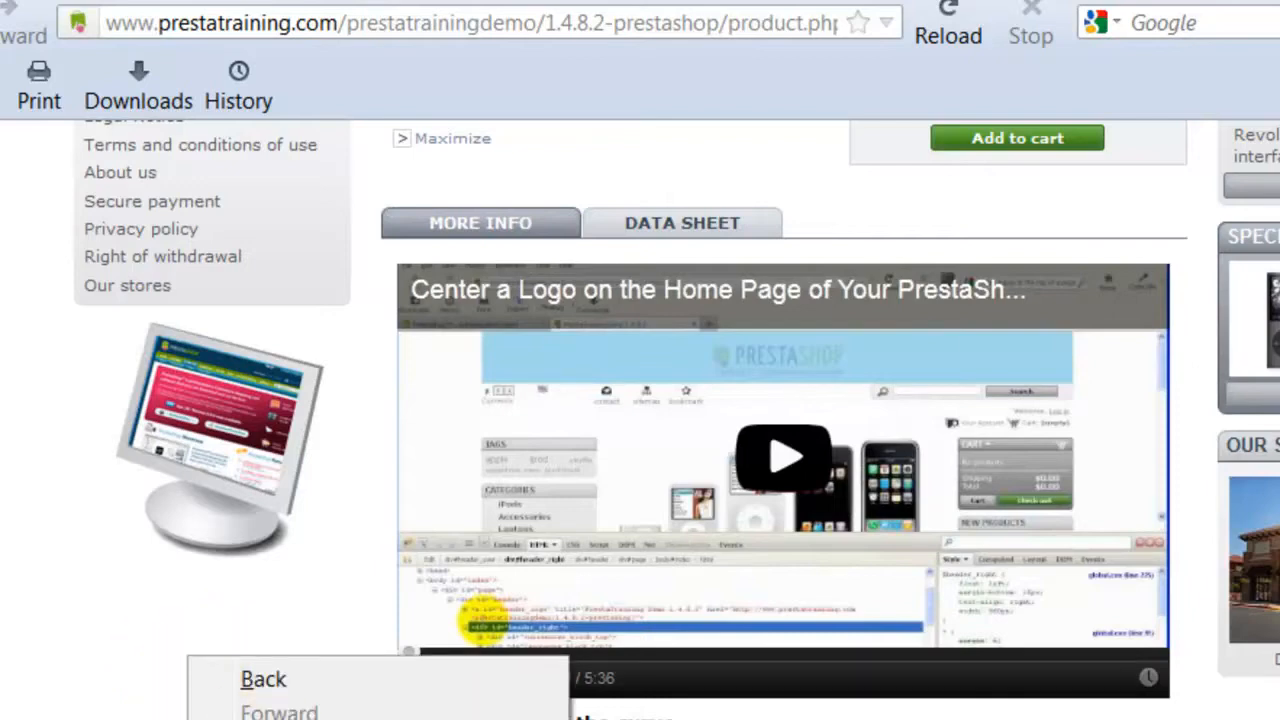
click(320, 717)
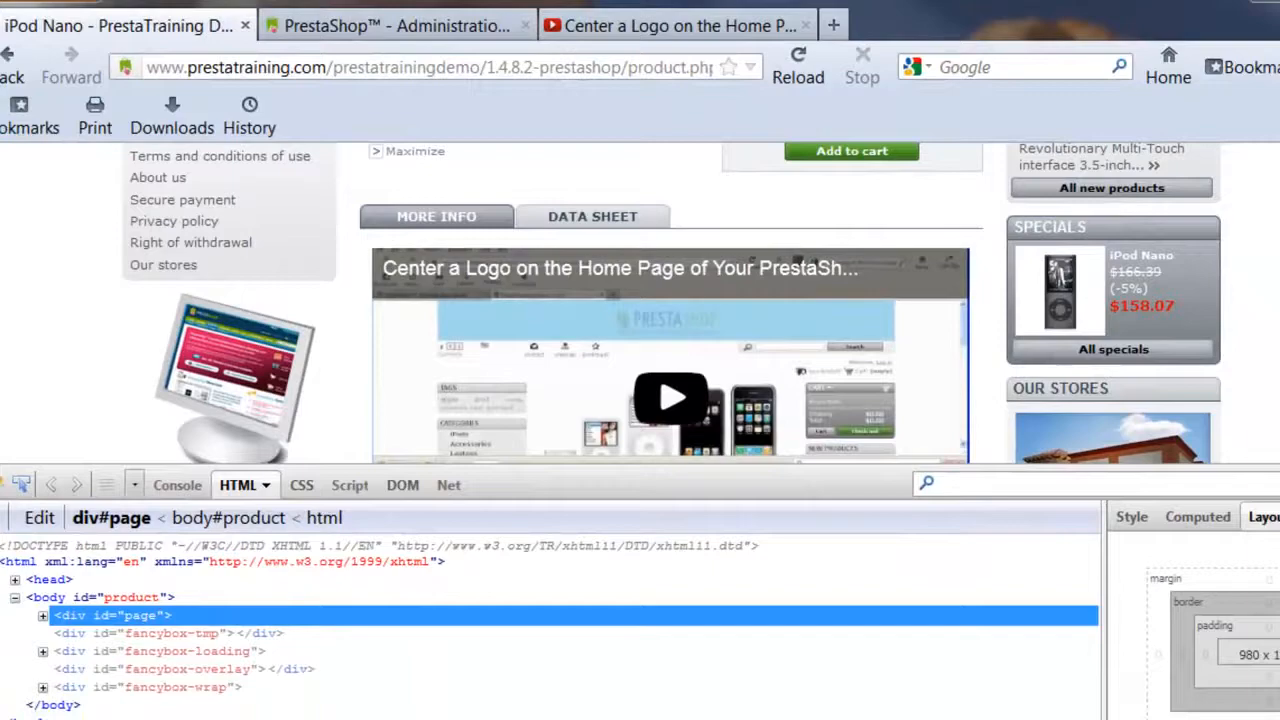
mouse_move(1262, 322)
mouse_down()
mouse_move(1262, 343)
mouse_move(1262, 310)
mouse_up()
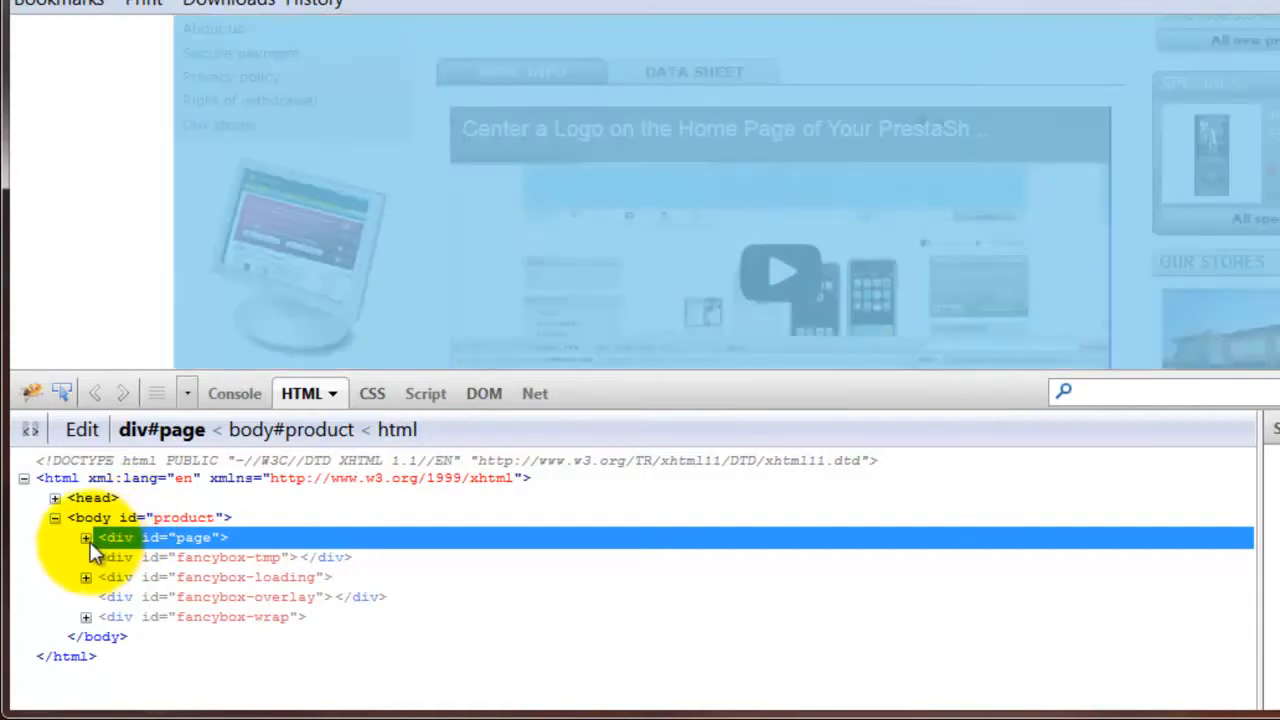
Expand the page, columns and center_column divs in the HTML tree and select the more_info_block div.
click(86, 538)
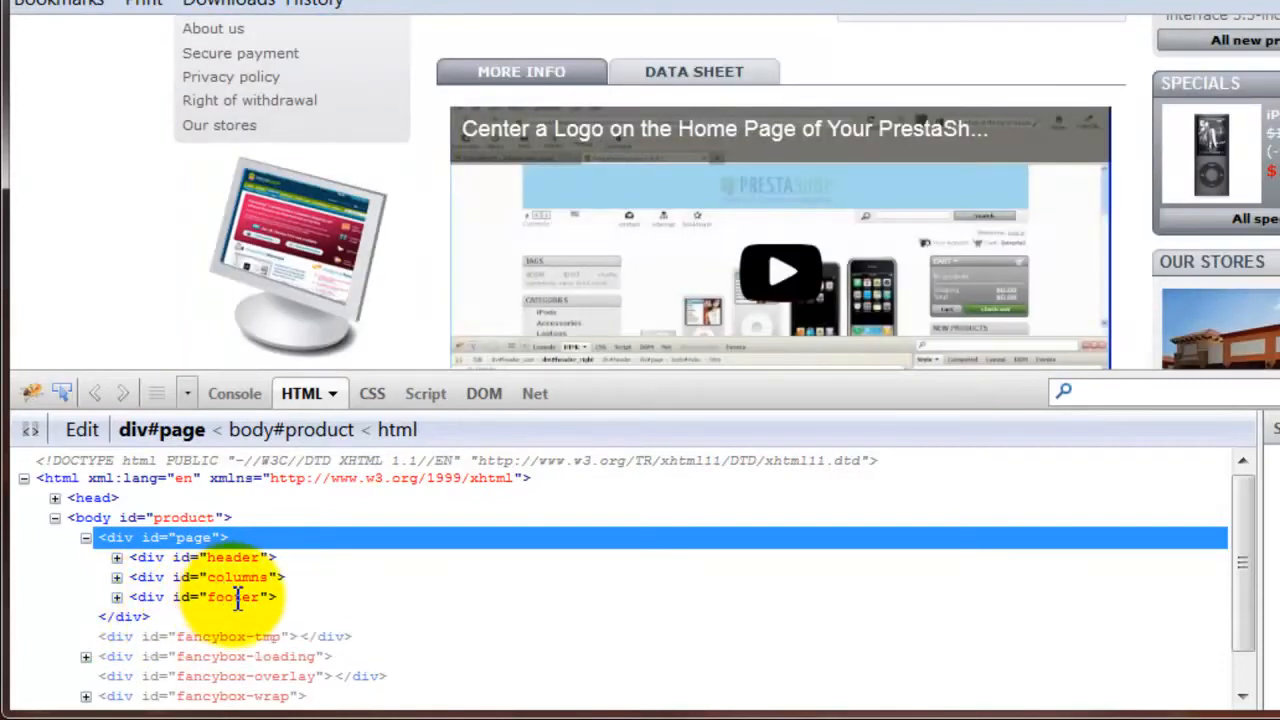
click(116, 578)
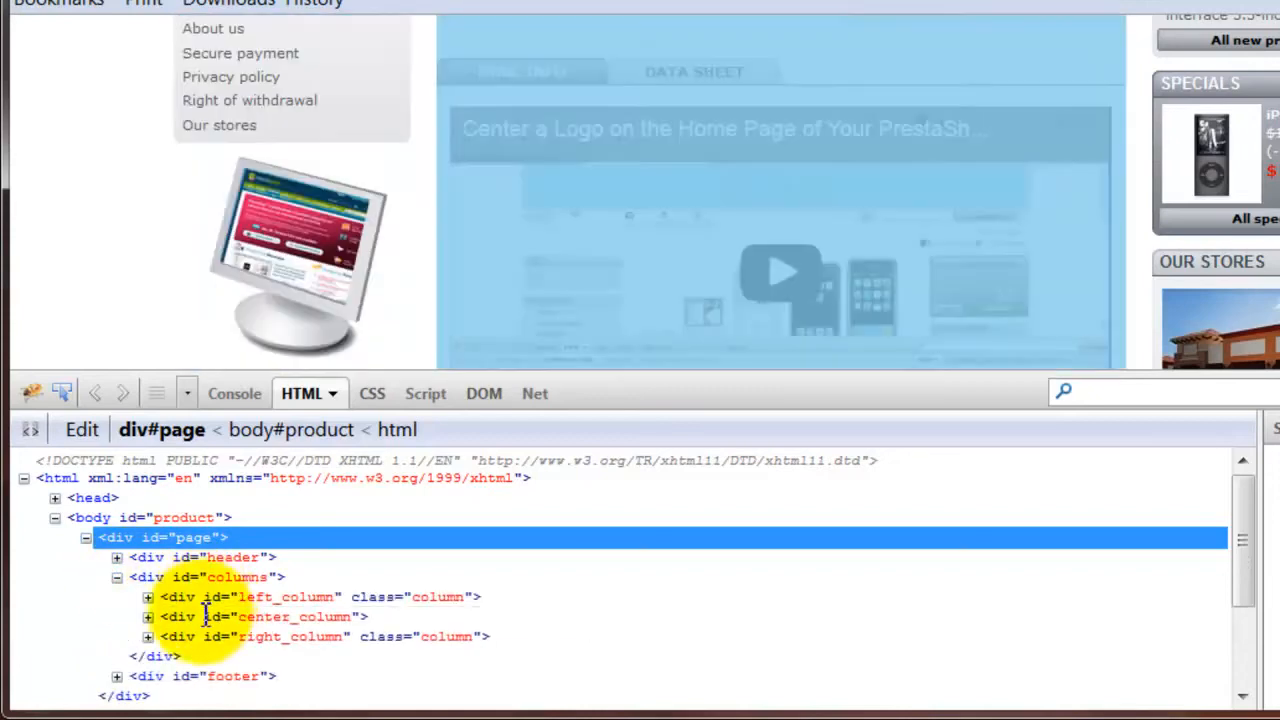
click(148, 617)
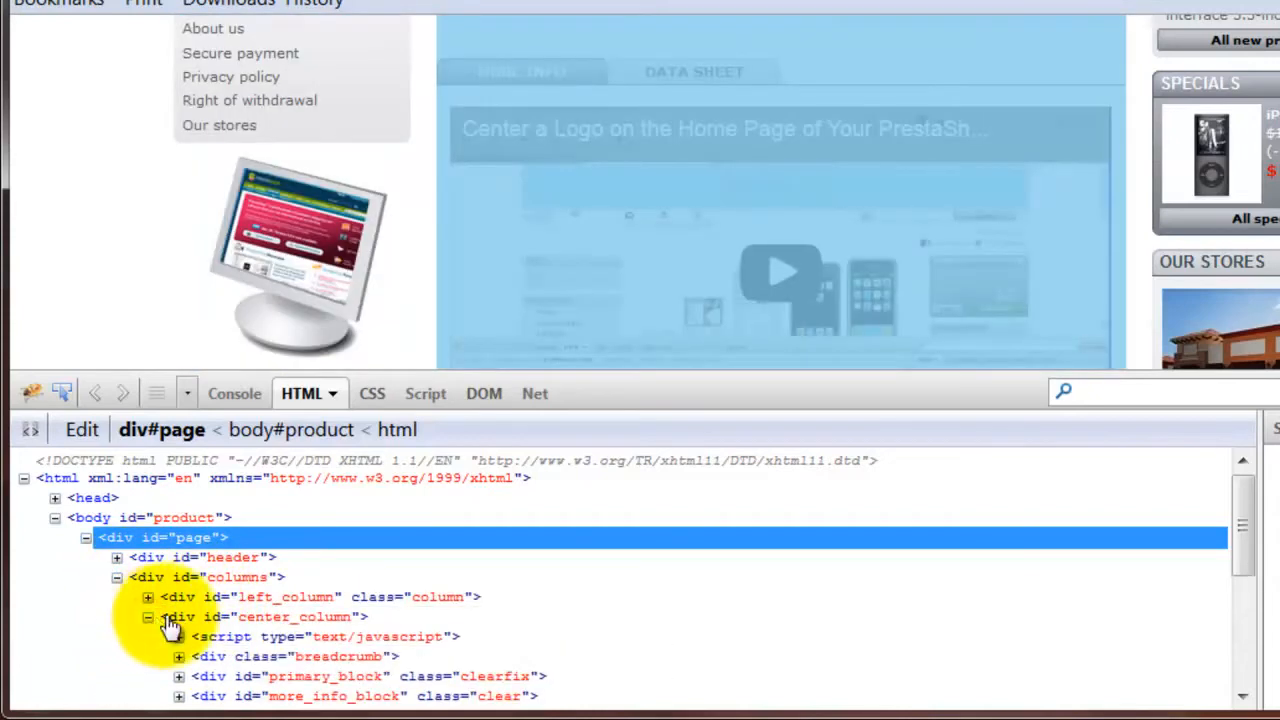
scroll(1240, 545, down, 3)
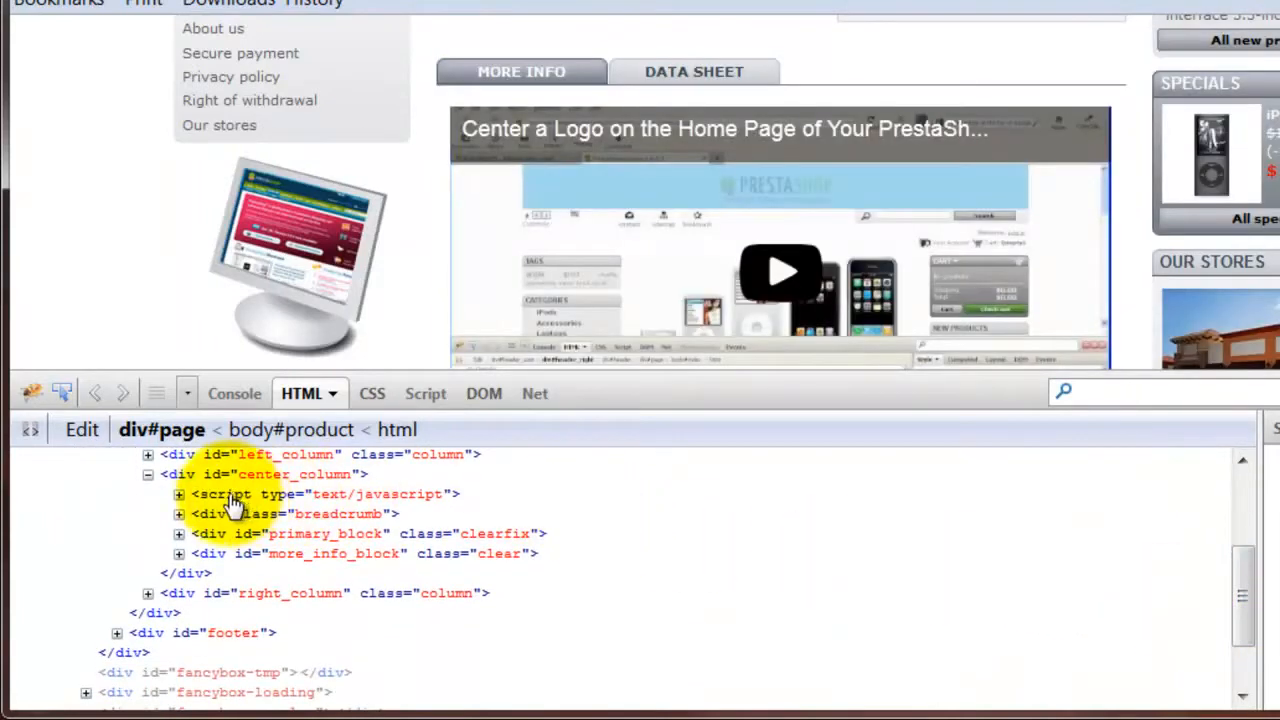
click(178, 553)
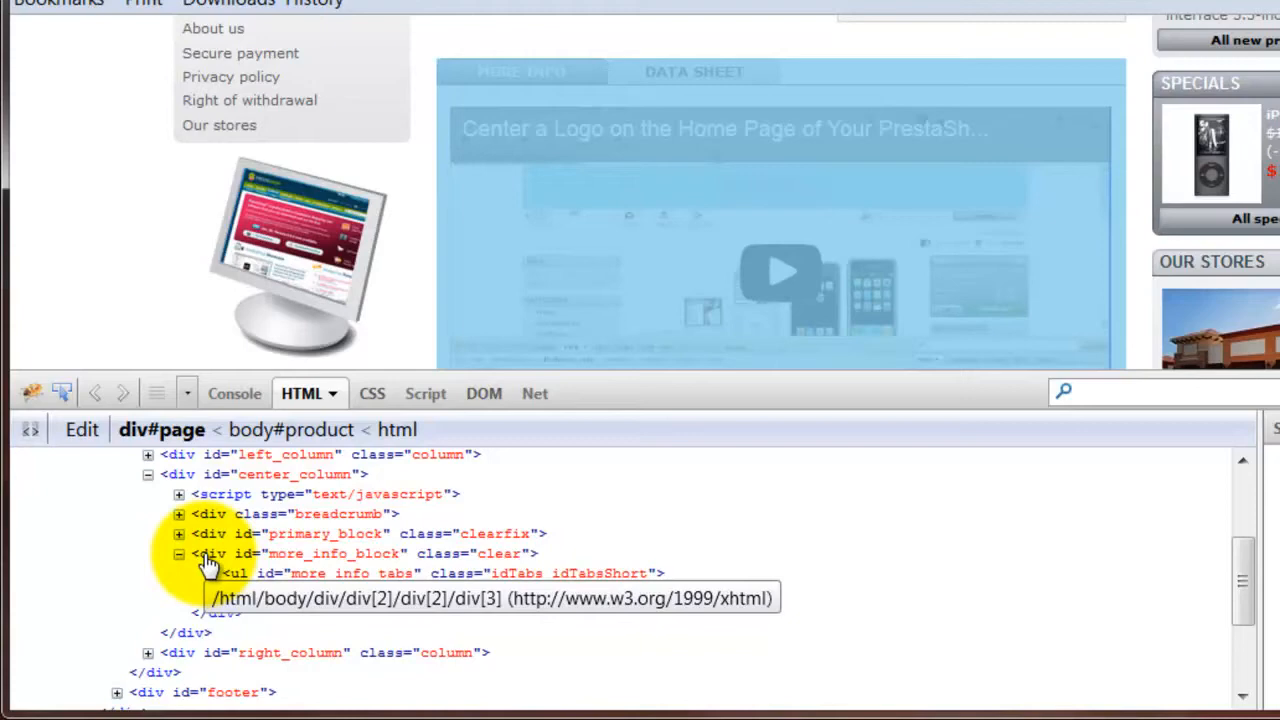
click(212, 563)
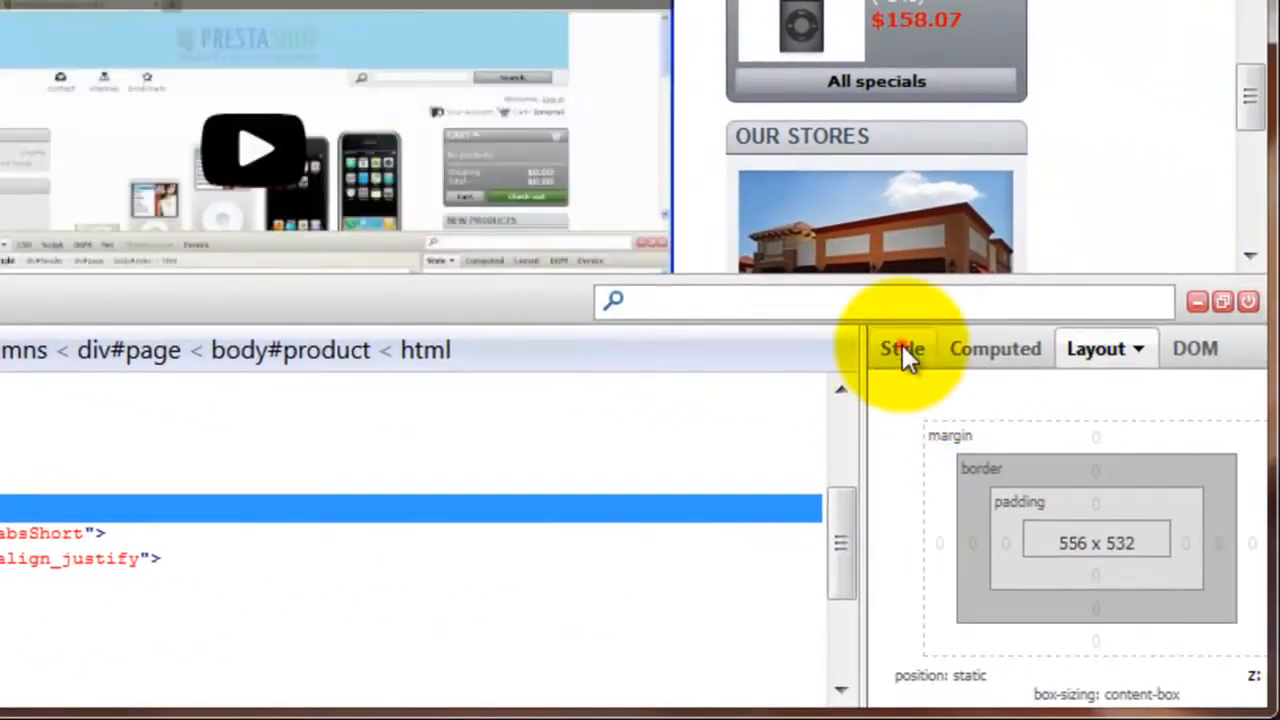
Examine the CSS style rules and the box-model layout of the more_info_block div.
click(903, 346)
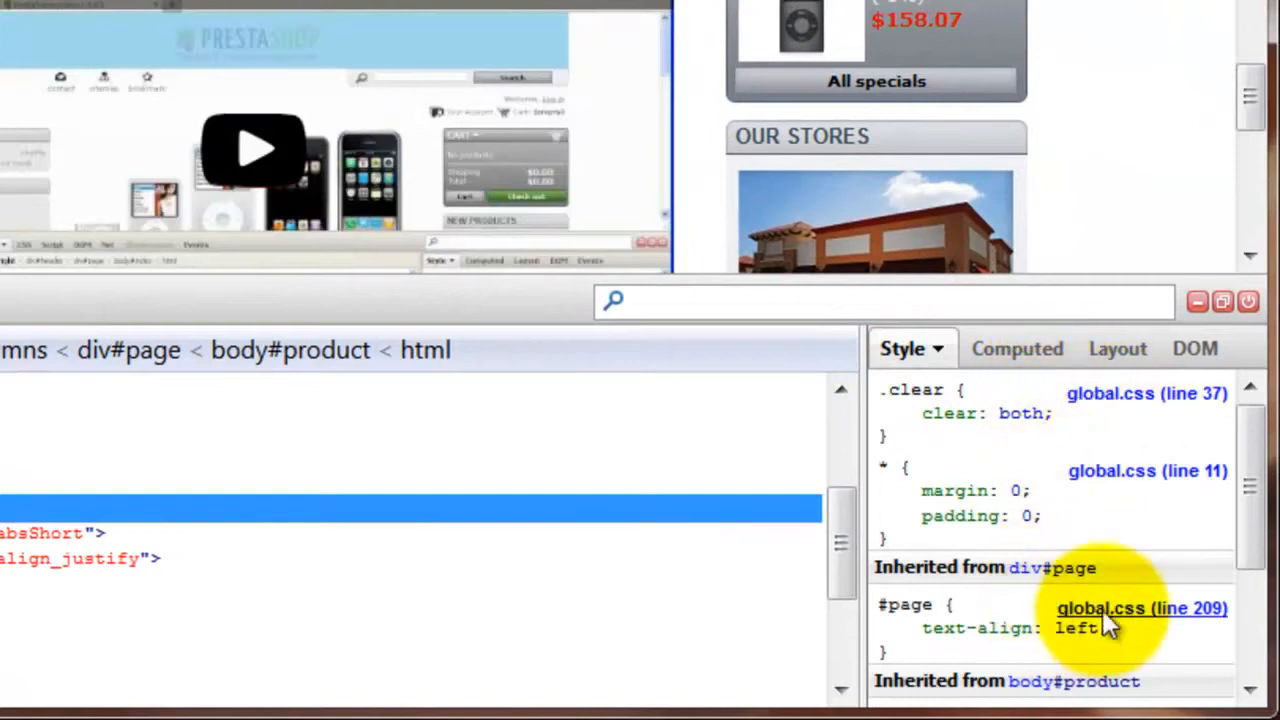
mouse_move(1252, 468)
mouse_down()
mouse_move(1267, 600)
mouse_move(1264, 463)
mouse_up()
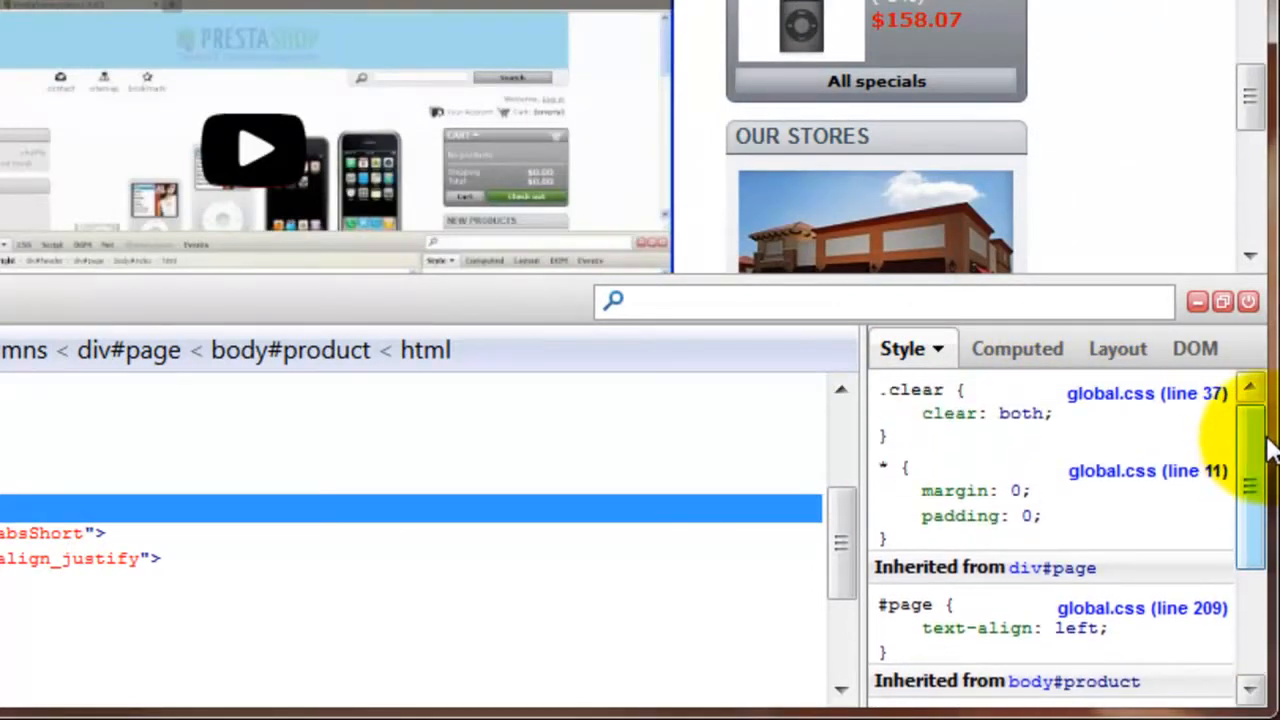
click(1120, 348)
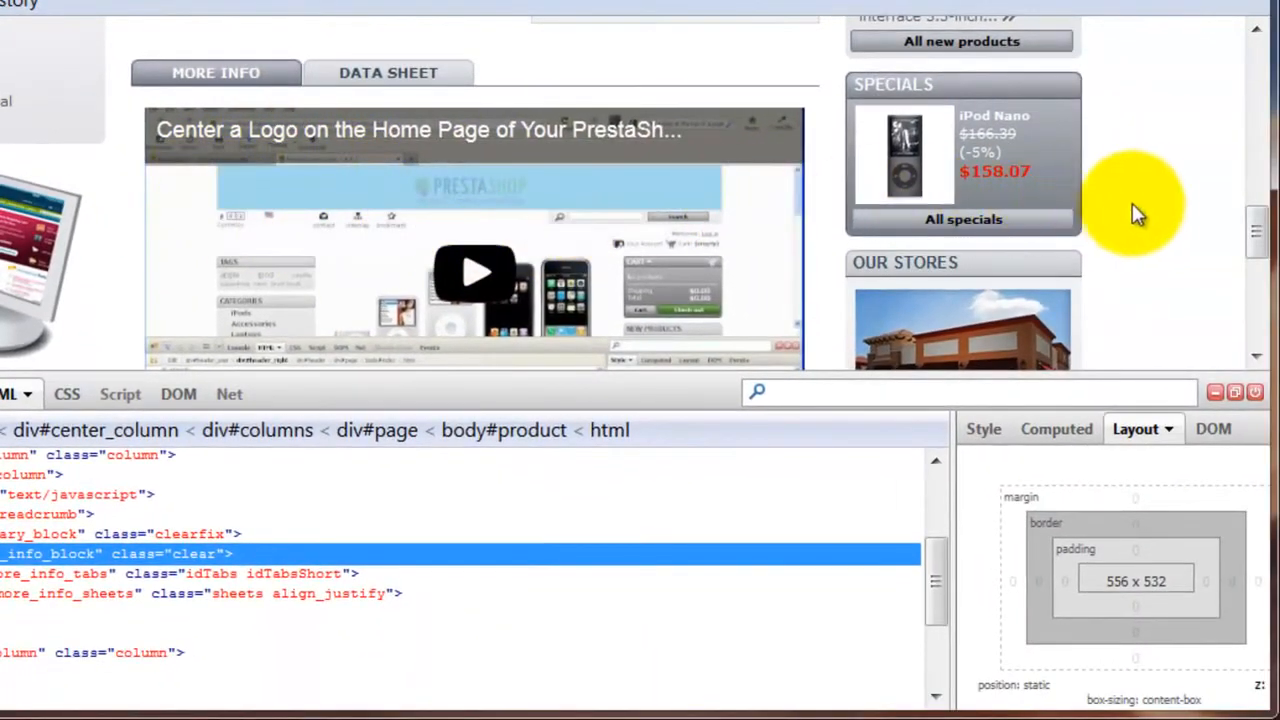
Compare the embedded video's edges with the description text and select the more_info_sheets div to examine its layout.
drag(1261, 233, 1271, 290)
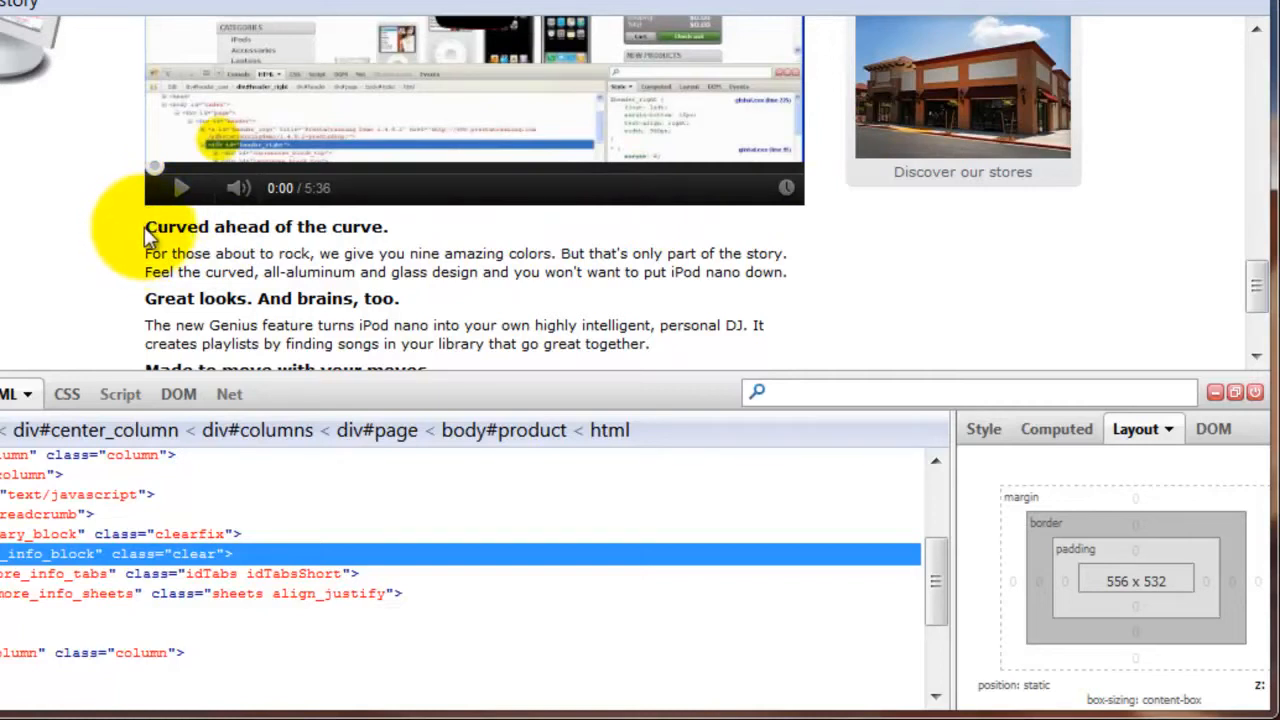
drag(1257, 283, 1257, 214)
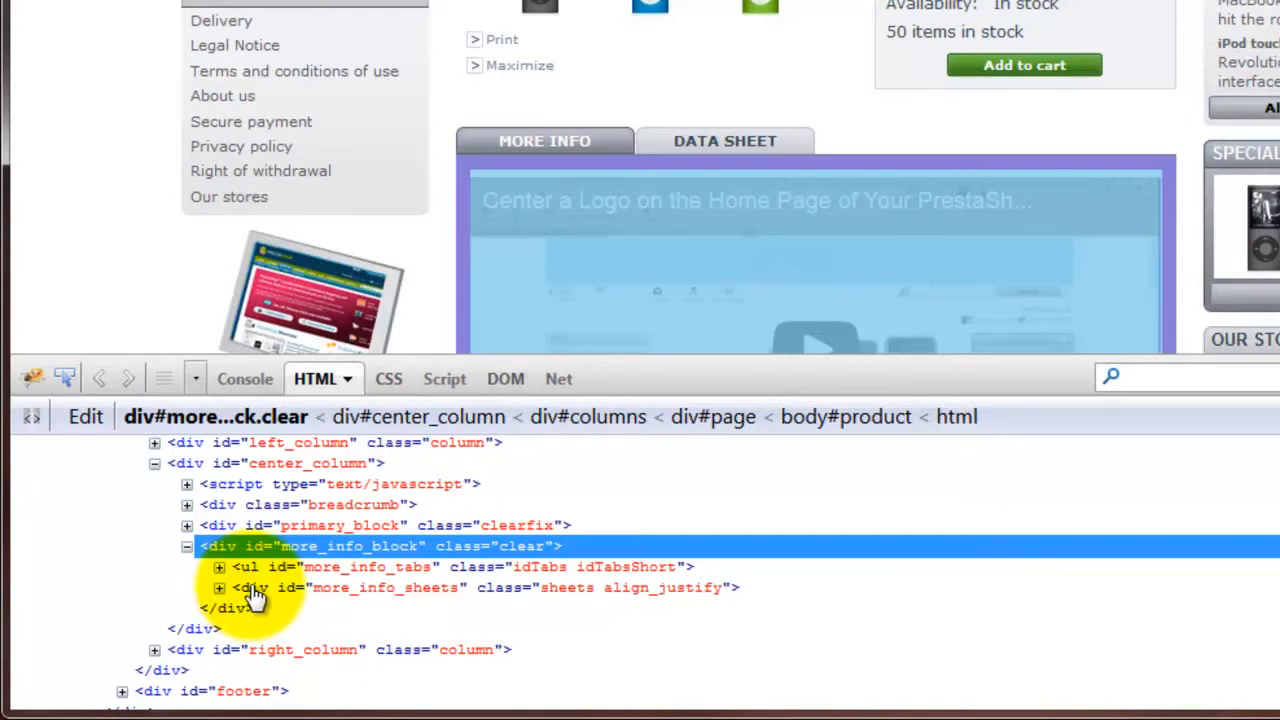
click(256, 592)
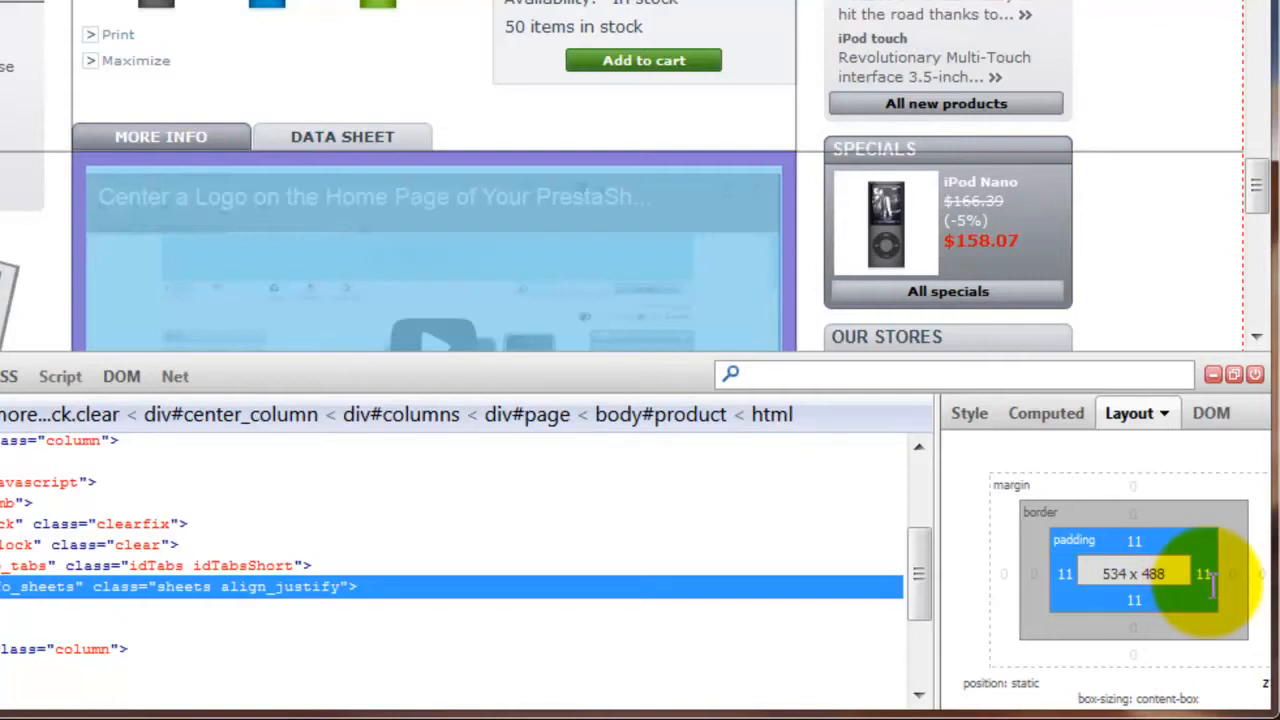
Try left padding values of 0 and 20 px on the more_info_sheets div, ending back at 11 px.
click(1062, 573)
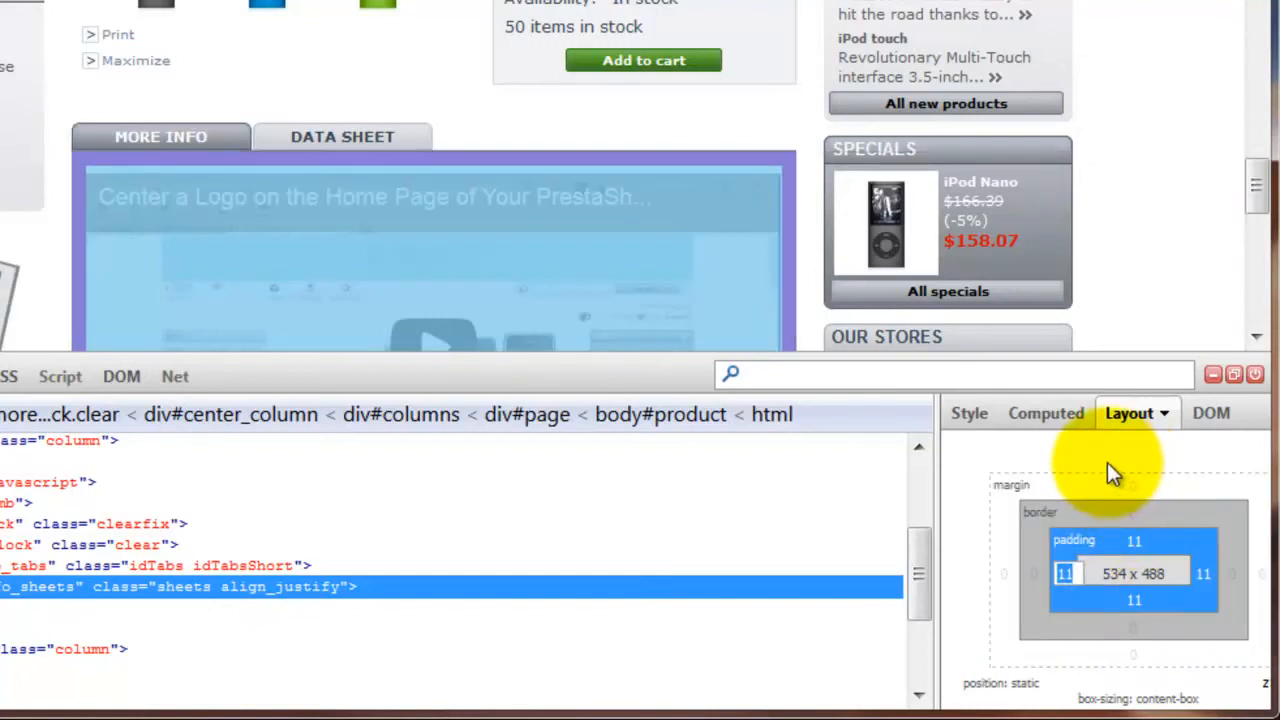
text(0)
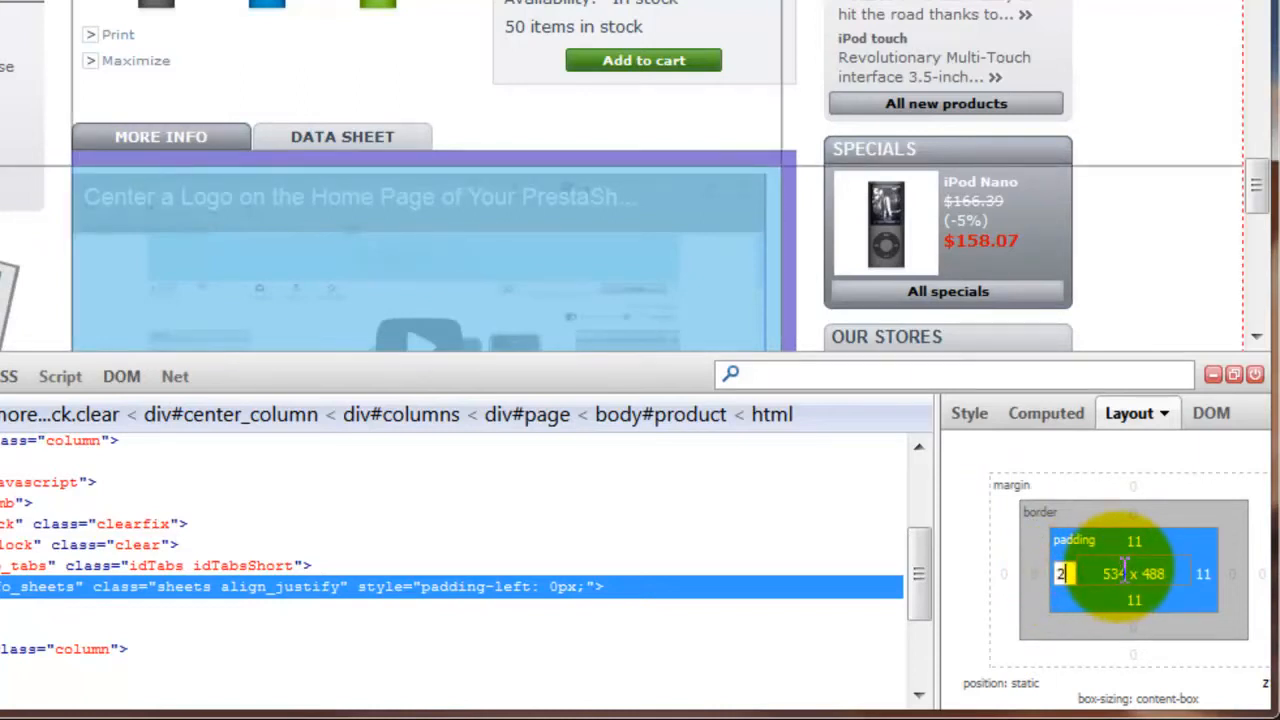
key(Return)
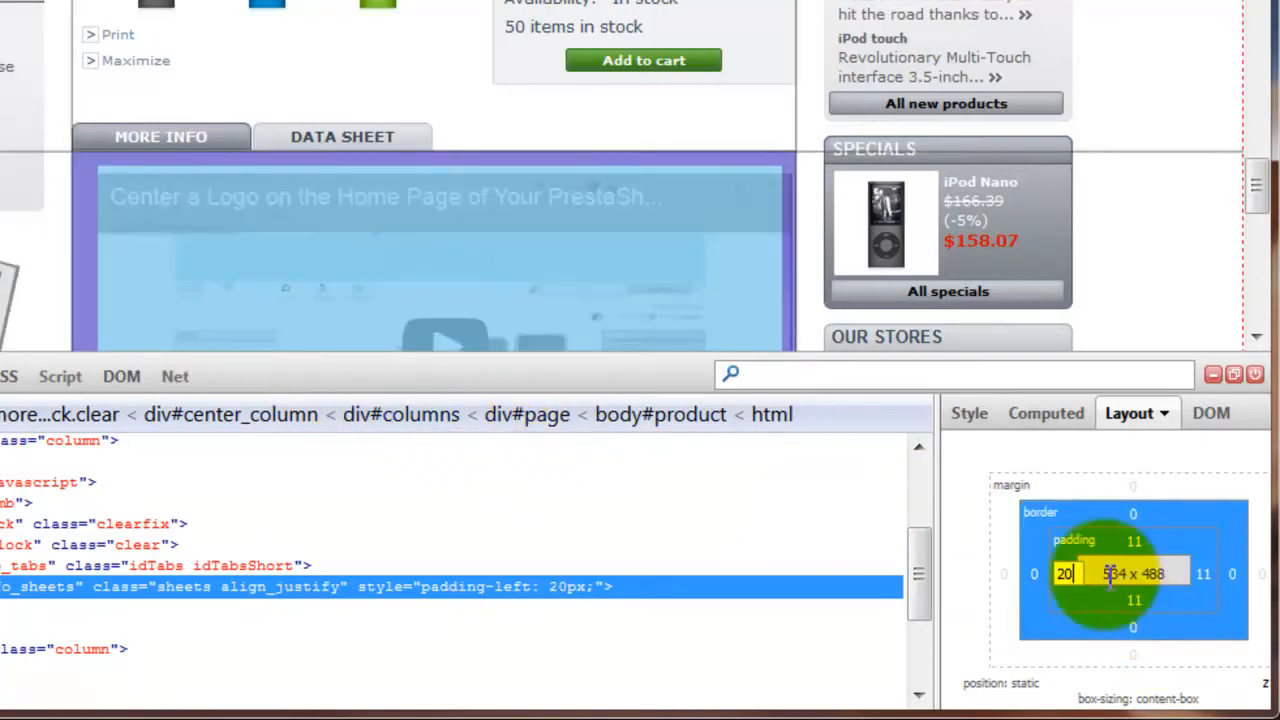
click(1077, 573)
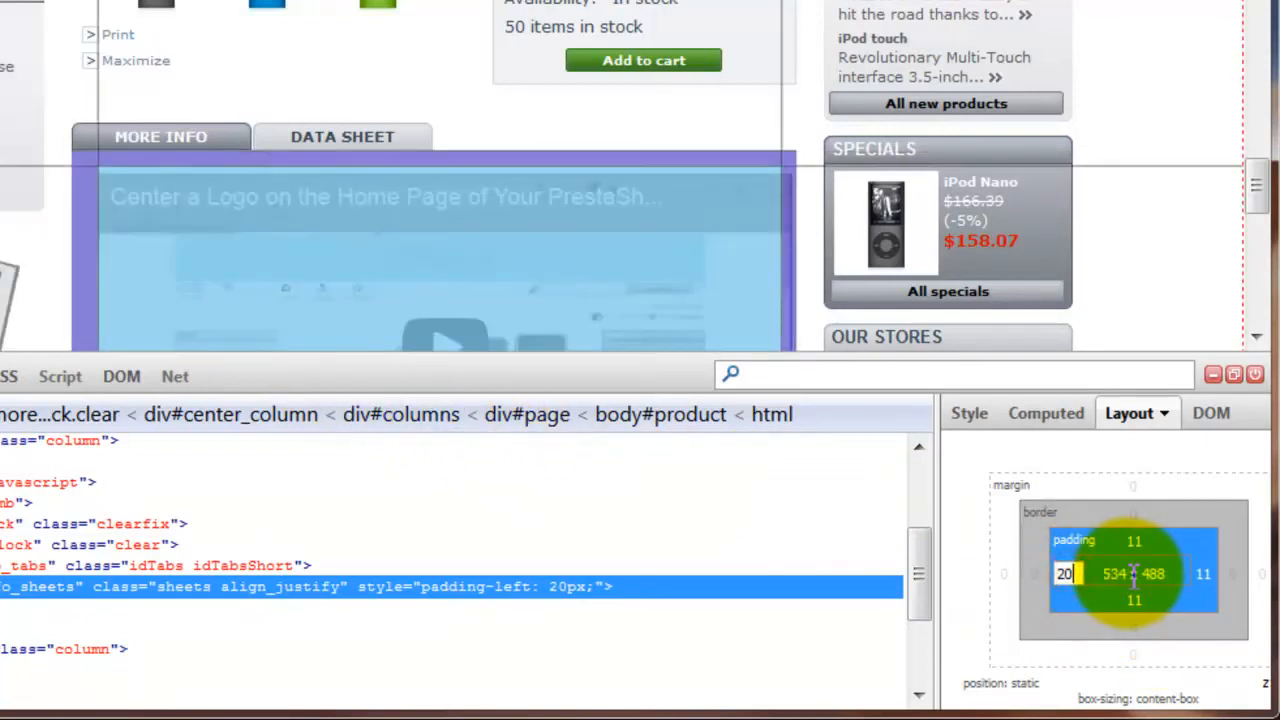
text(0)
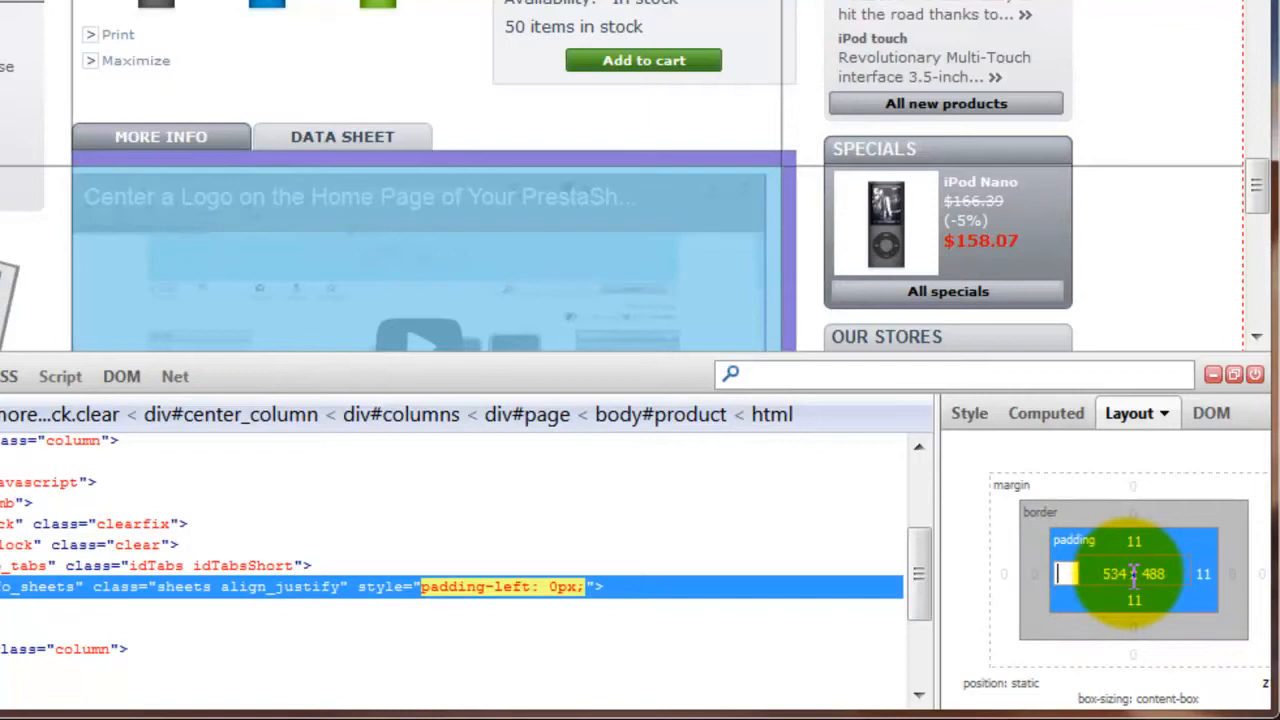
text(11)
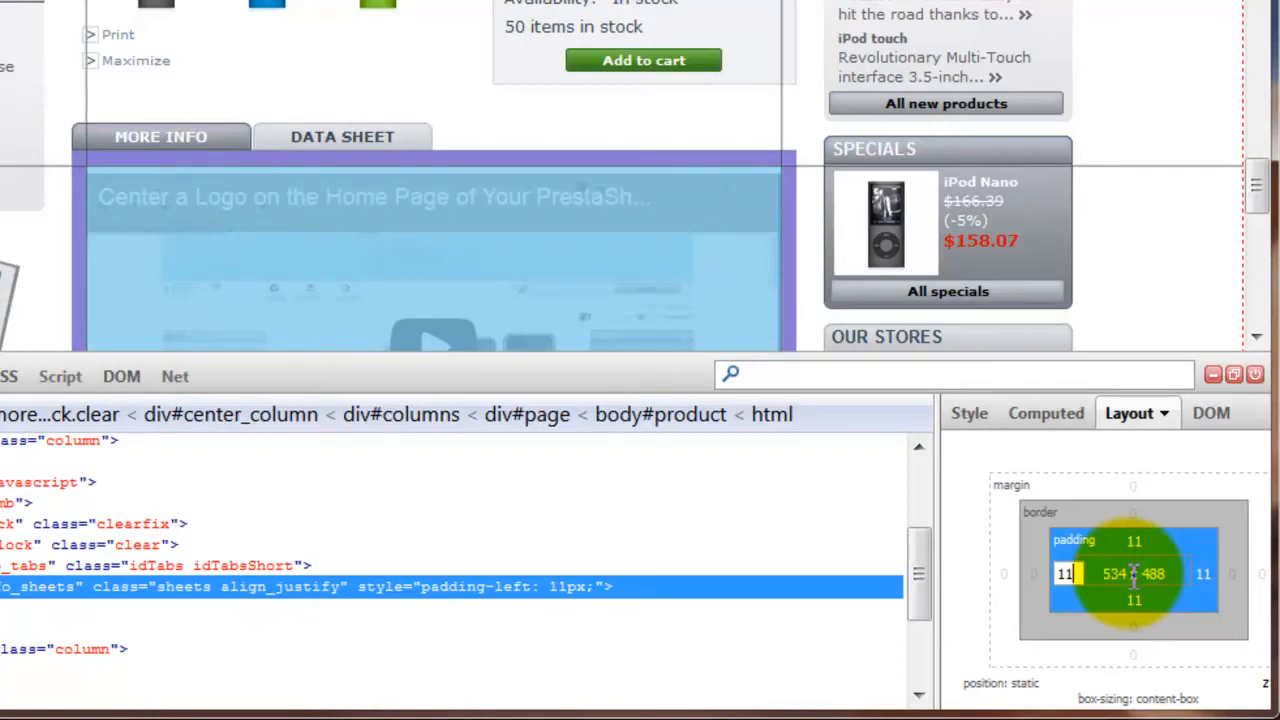
key(Return)
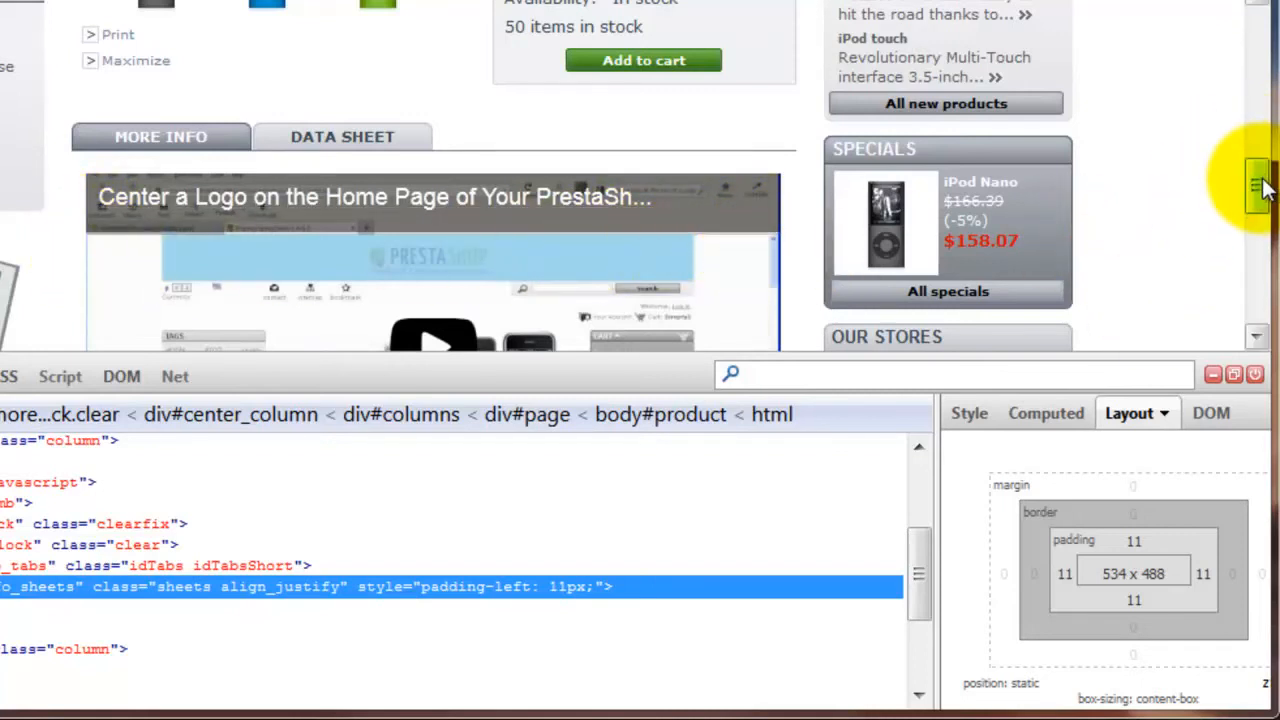
Check the video's alignment with the text beneath it and close the Firebug inspector.
drag(1256, 186, 1237, 268)
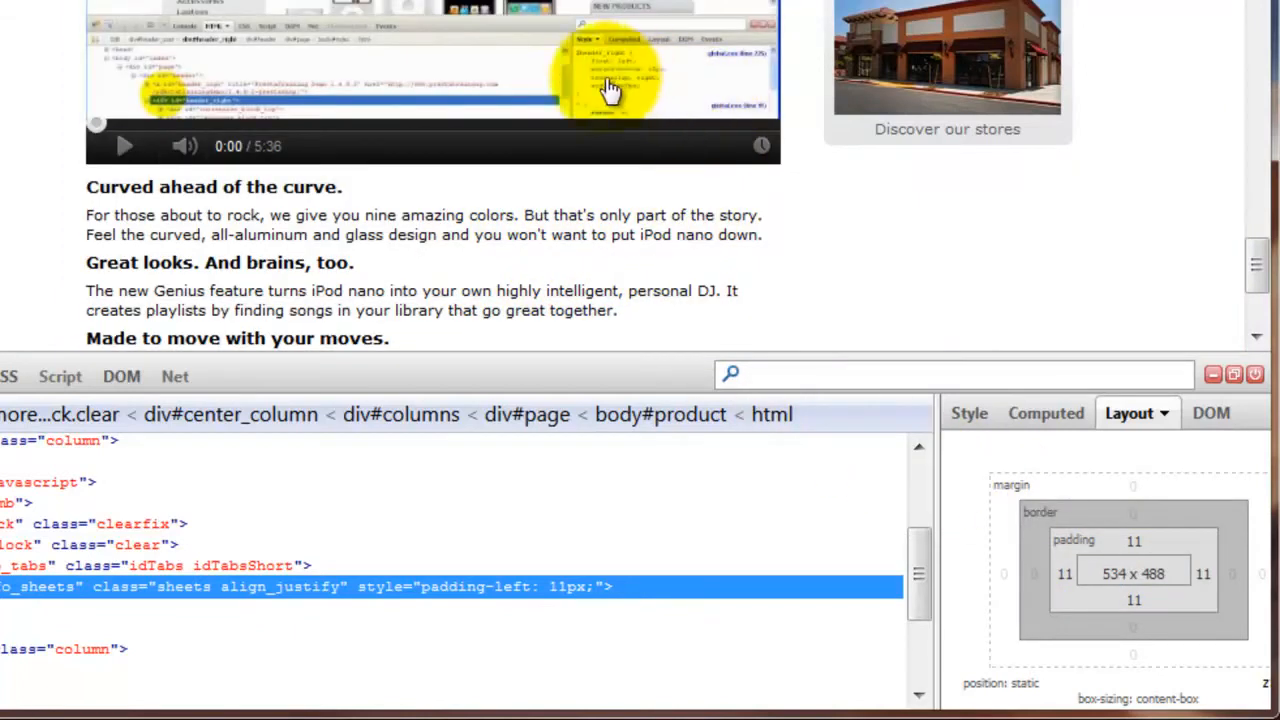
drag(1258, 263, 1262, 248)
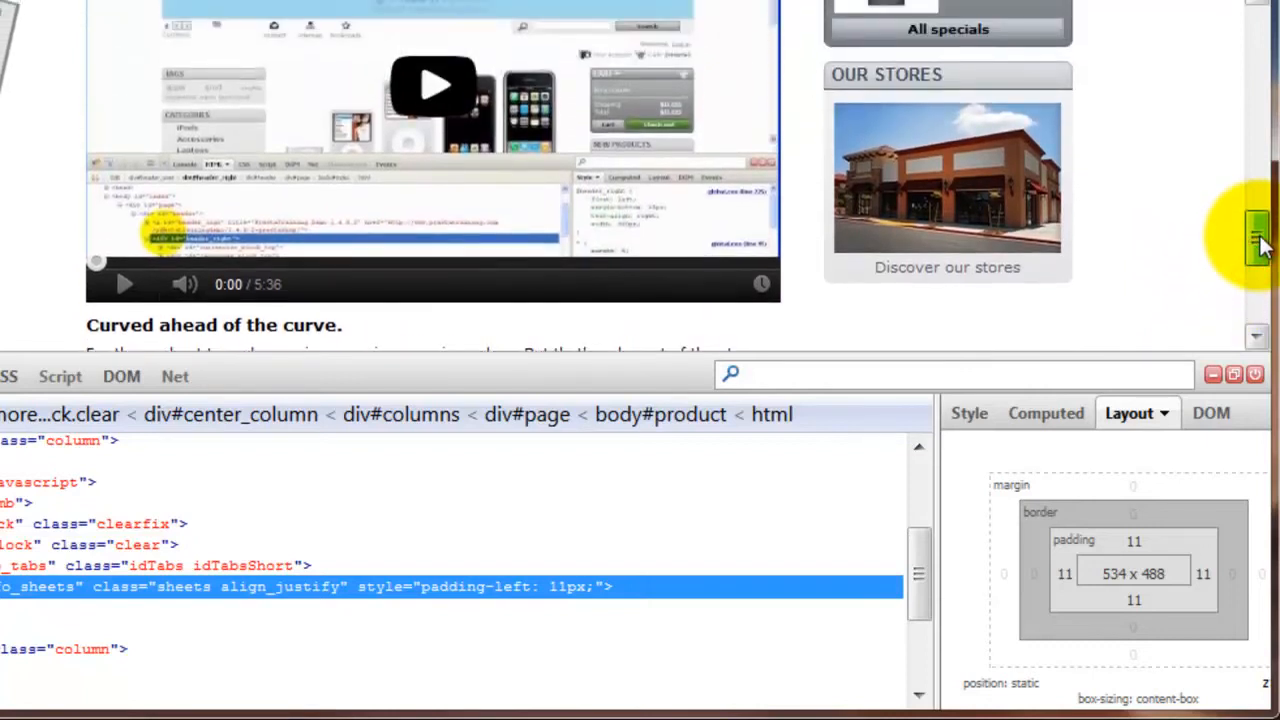
click(1256, 378)
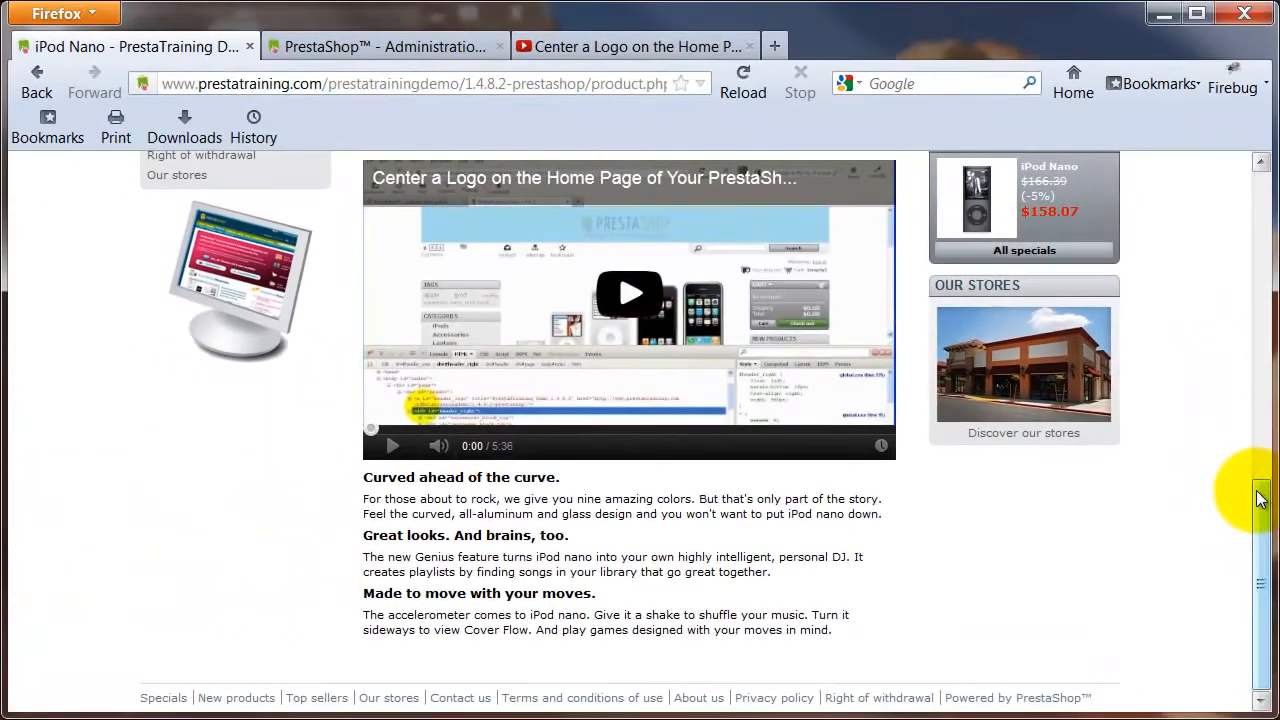
drag(1260, 500, 1200, 449)
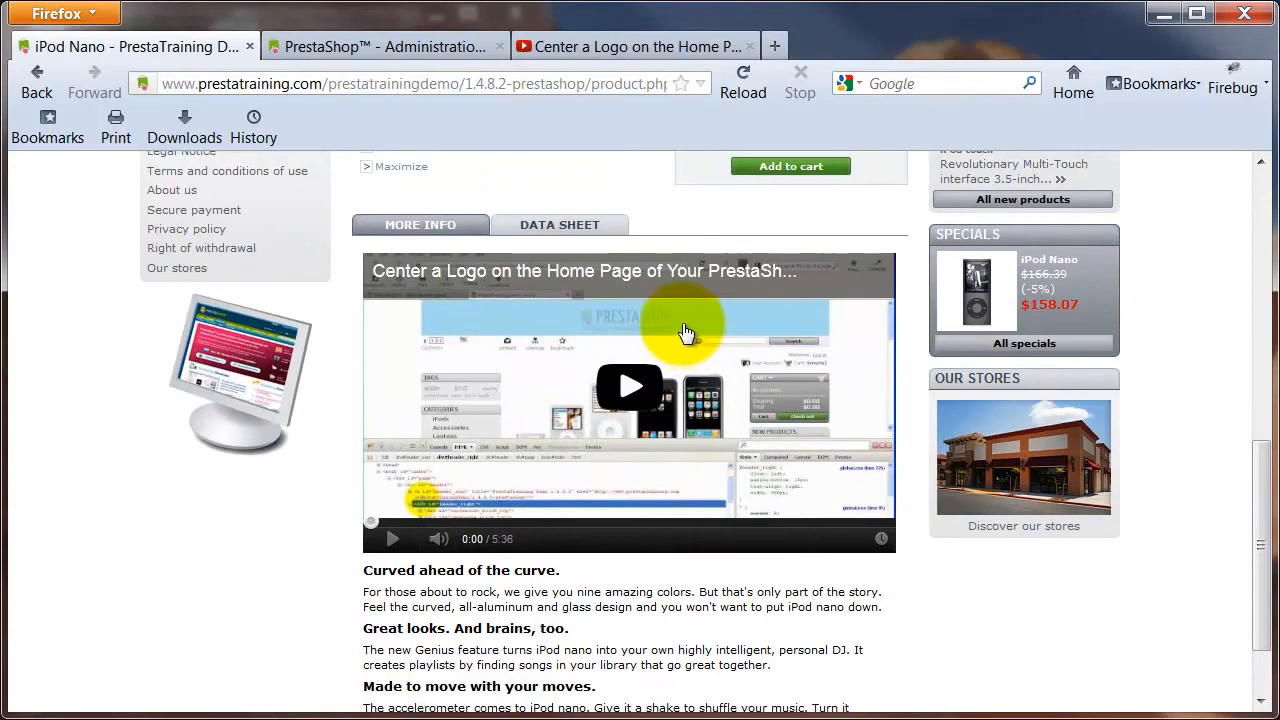
Switch to the PrestaShop back office and open the iPod Nano product from the Home category for editing.
click(393, 47)
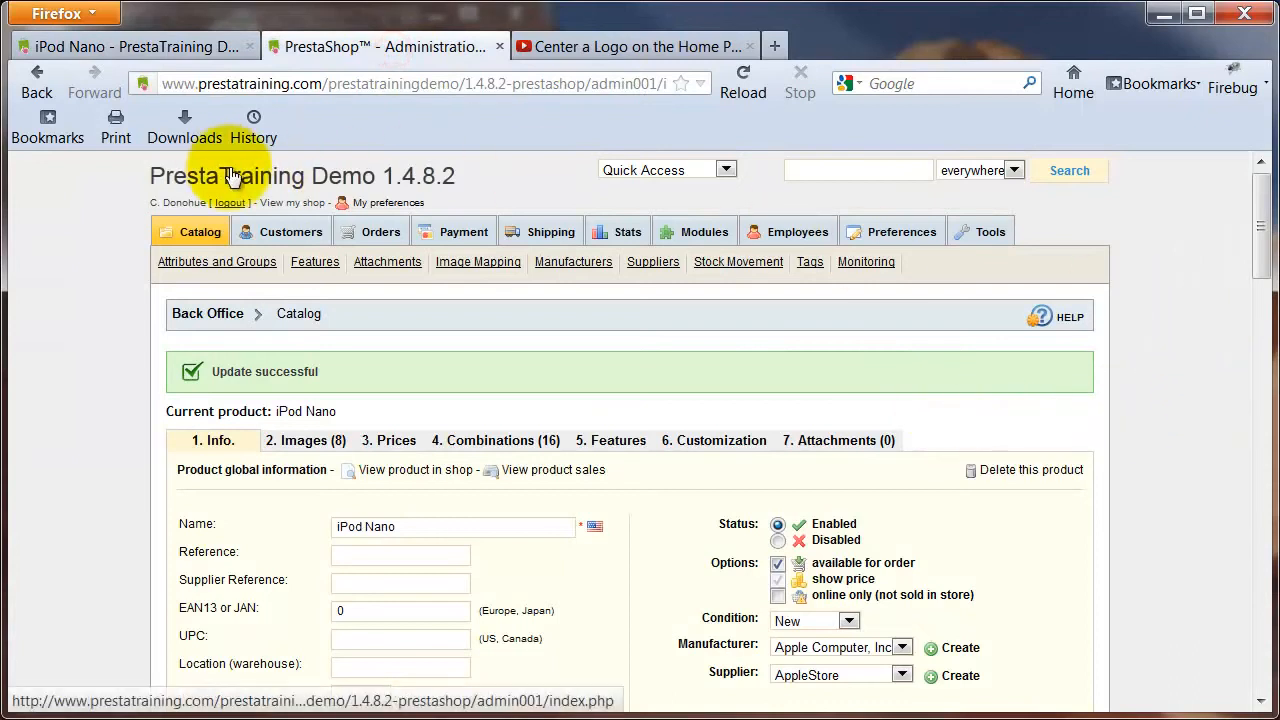
click(199, 232)
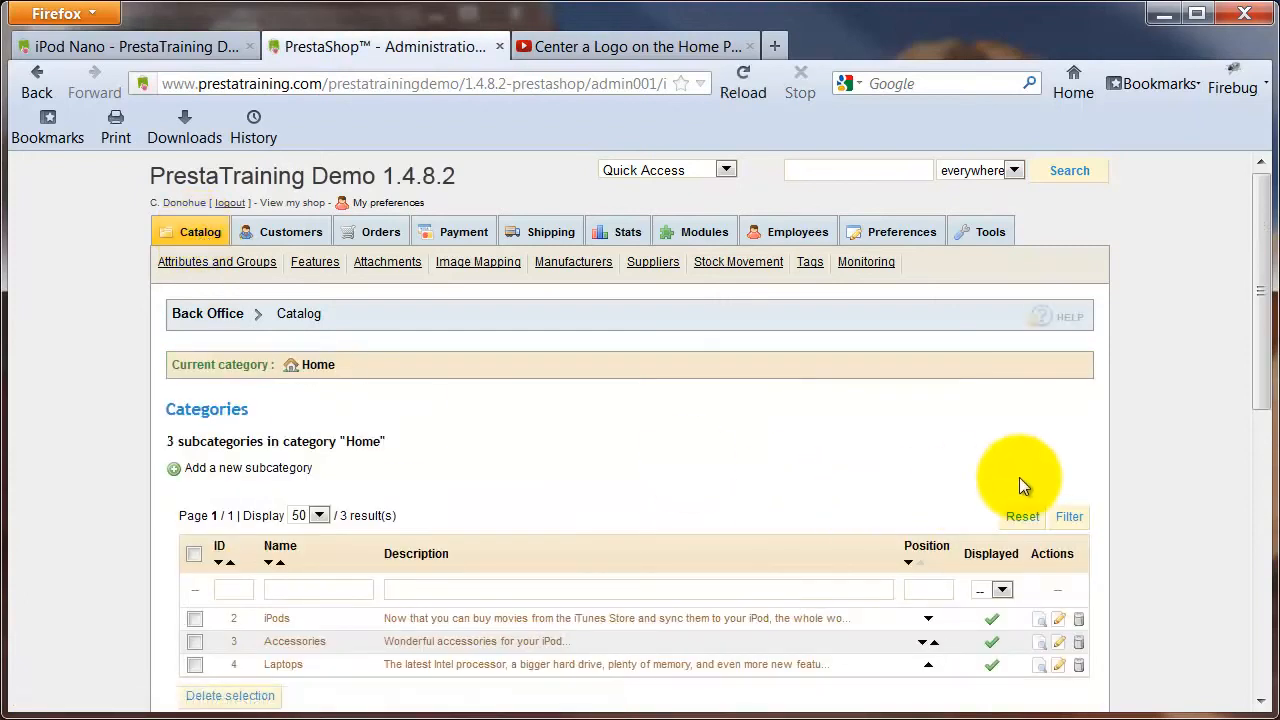
drag(1257, 355, 1263, 632)
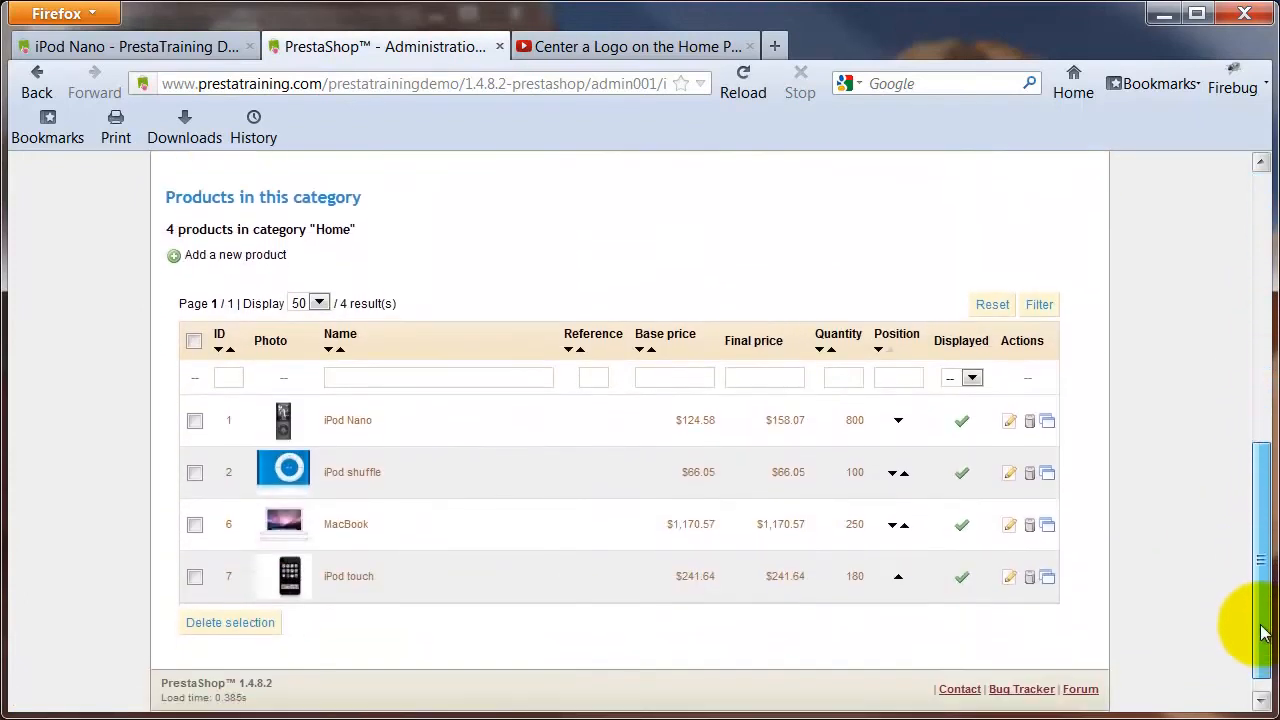
click(355, 421)
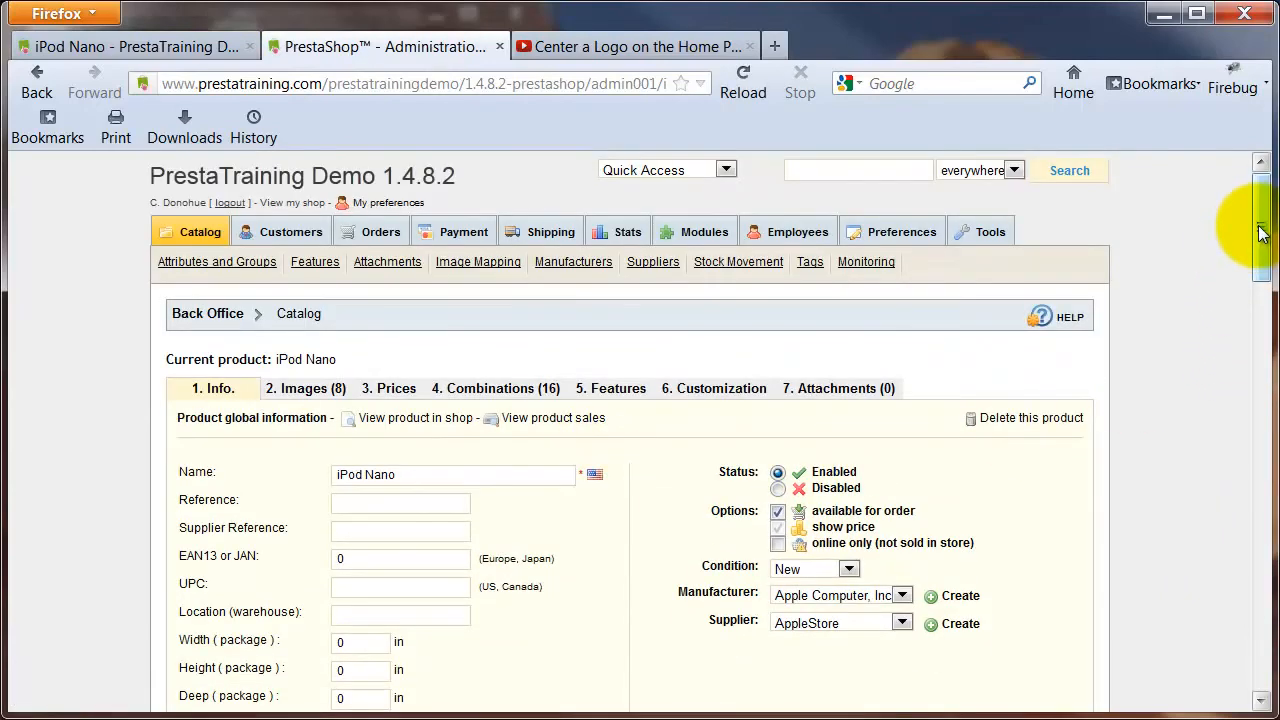
Delete the embedded video and the empty line above "Curved ahead of the curve." from the product's Description.
drag(1262, 232, 1259, 590)
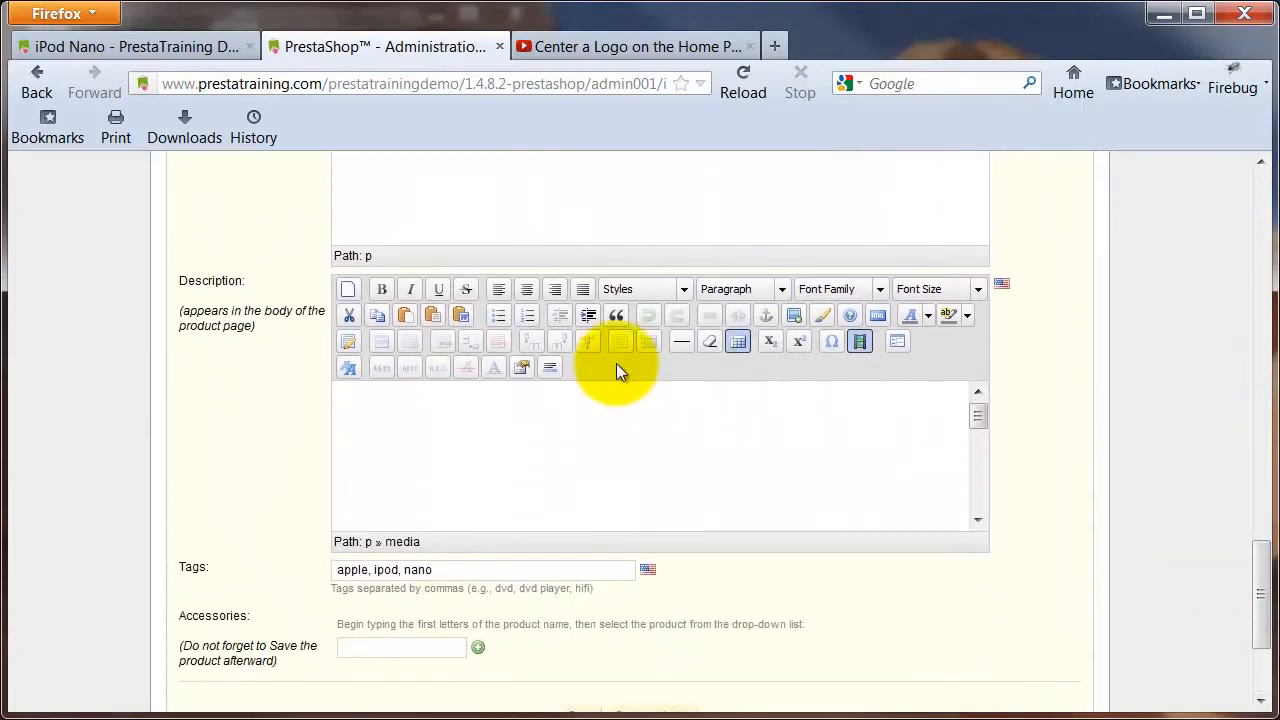
click(462, 444)
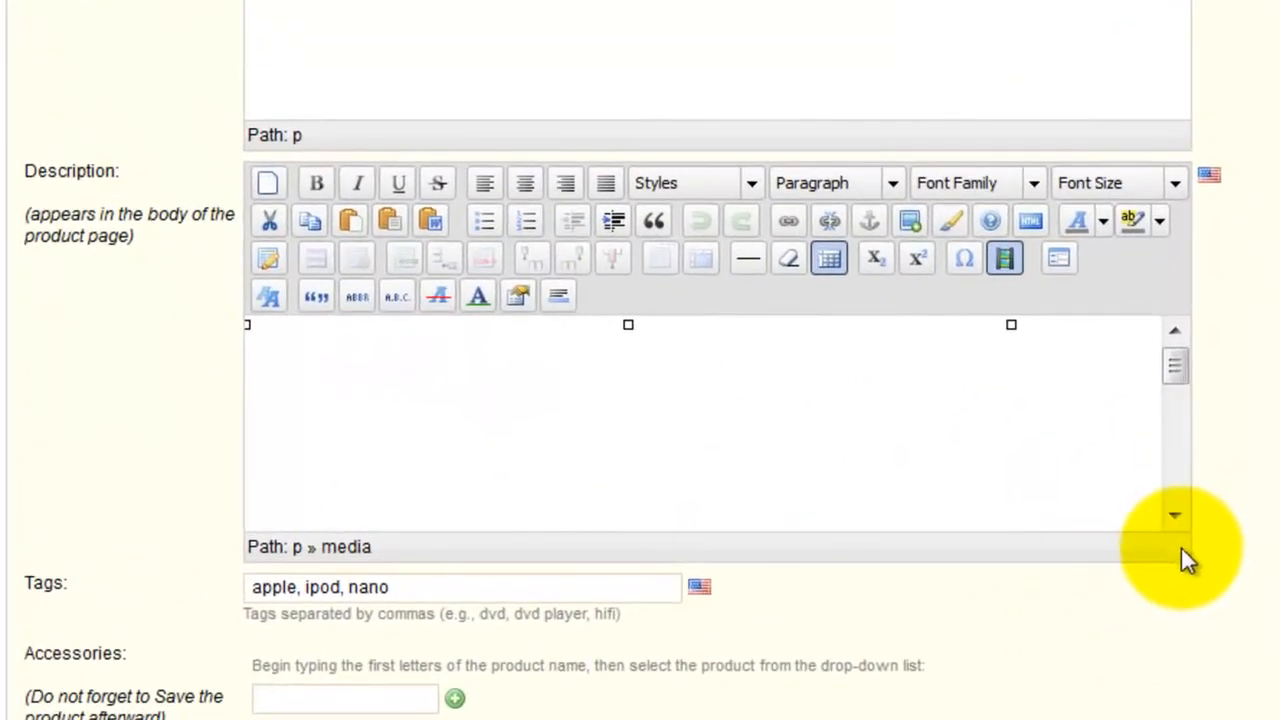
drag(1183, 555, 1188, 617)
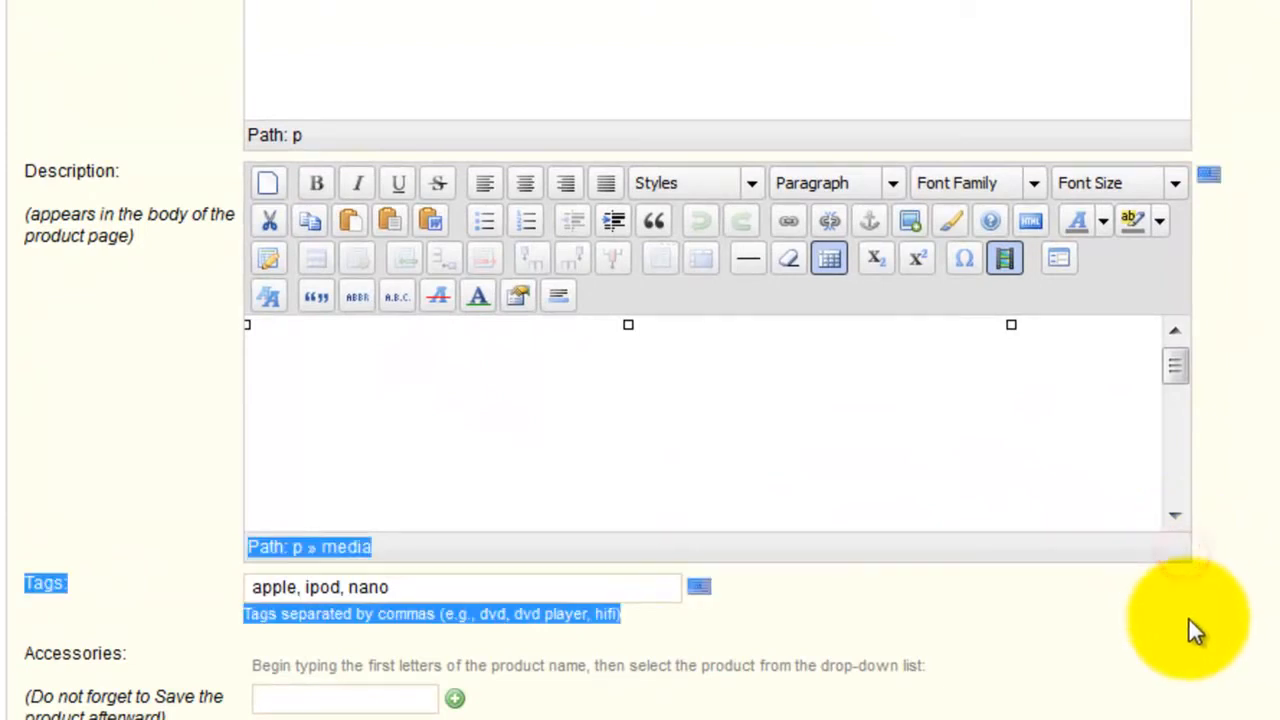
click(1176, 518)
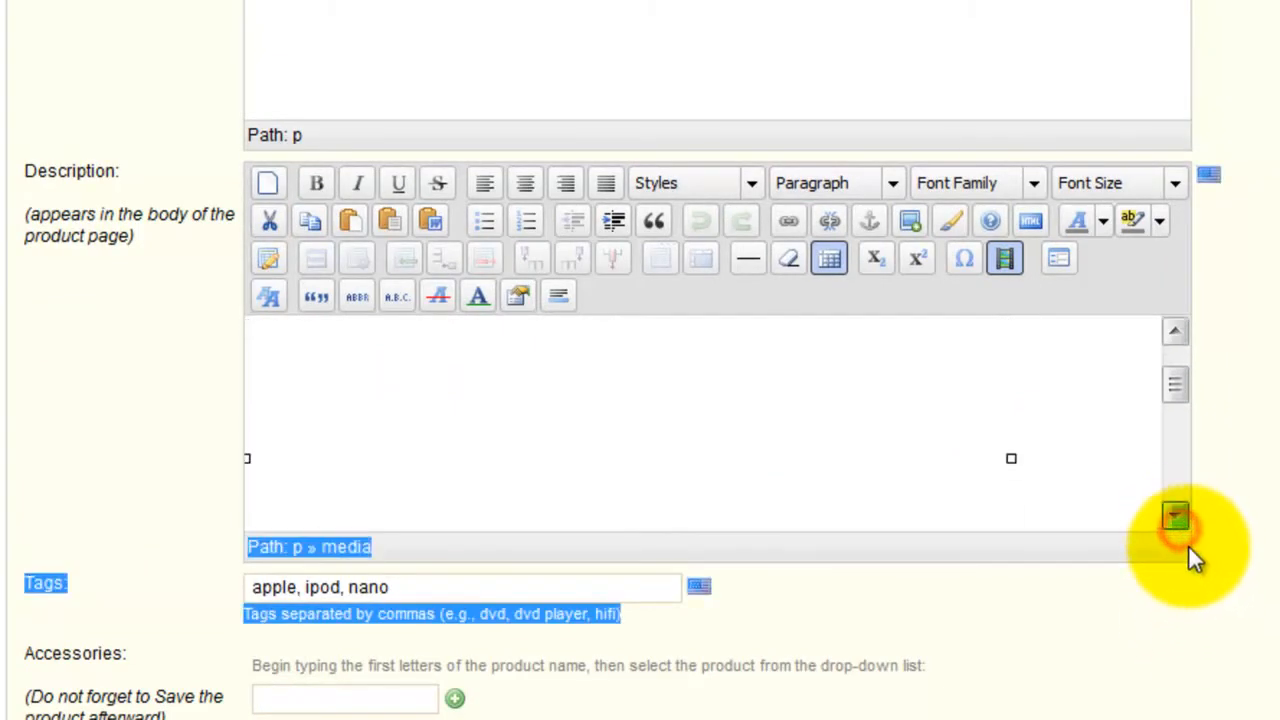
drag(1177, 392, 1178, 345)
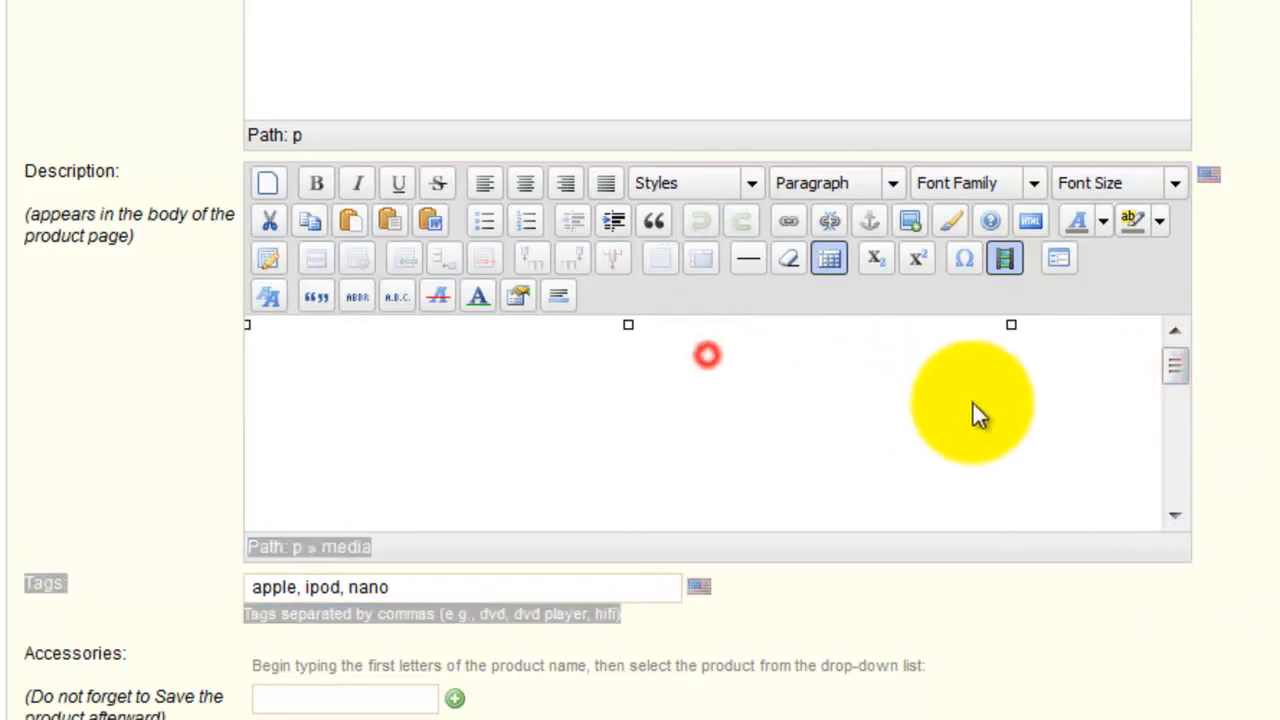
key(Delete)
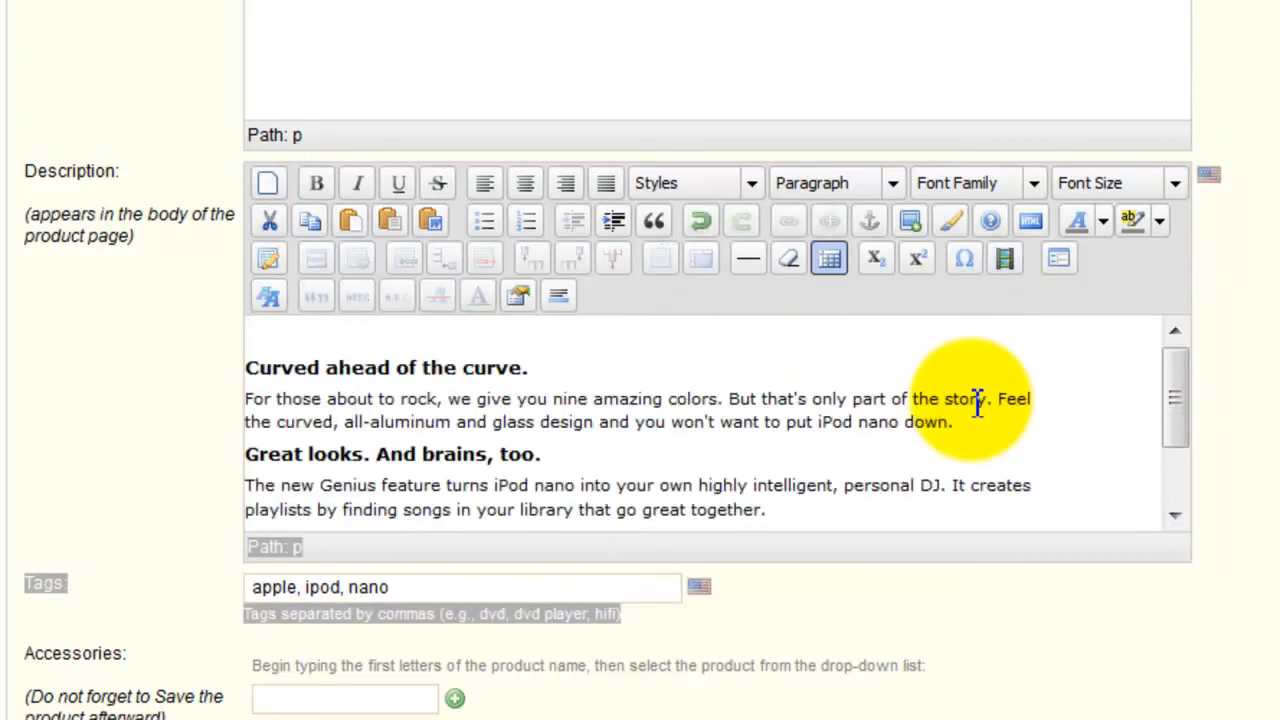
key(Delete)
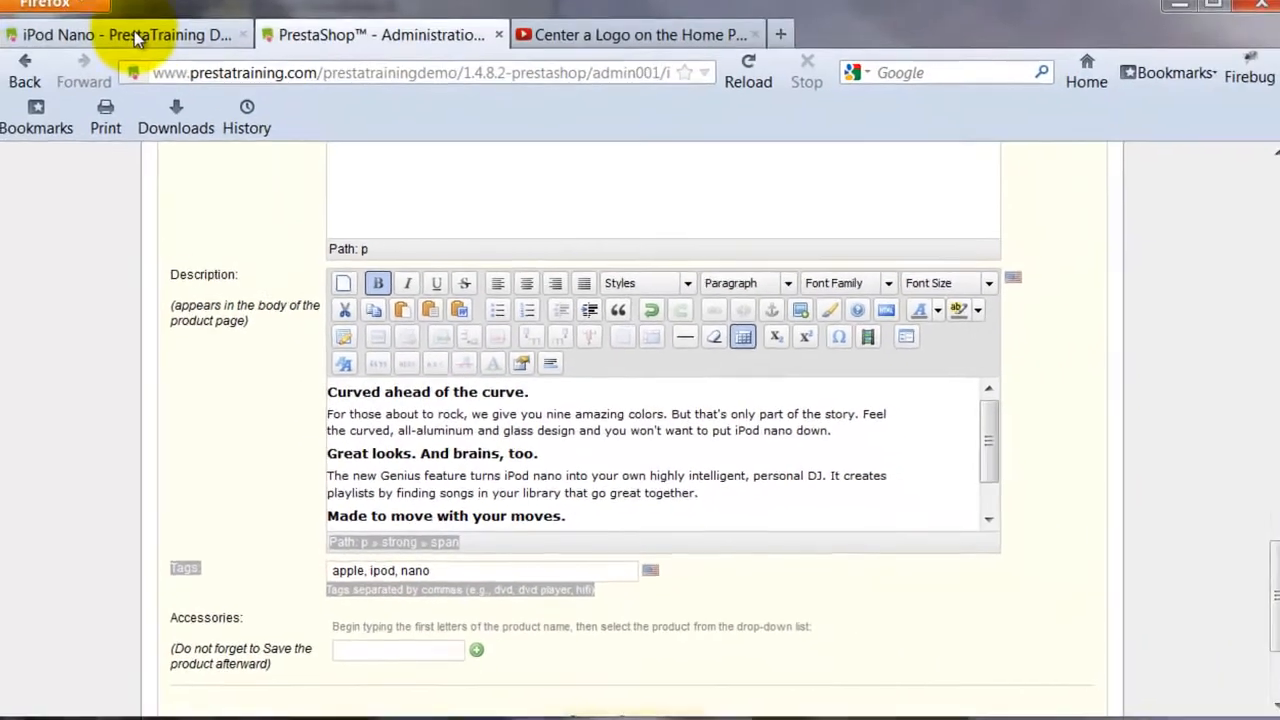
Compare the description with the shop page, save the product while staying on its edit page, and reload the iPod Nano shop page.
click(171, 46)
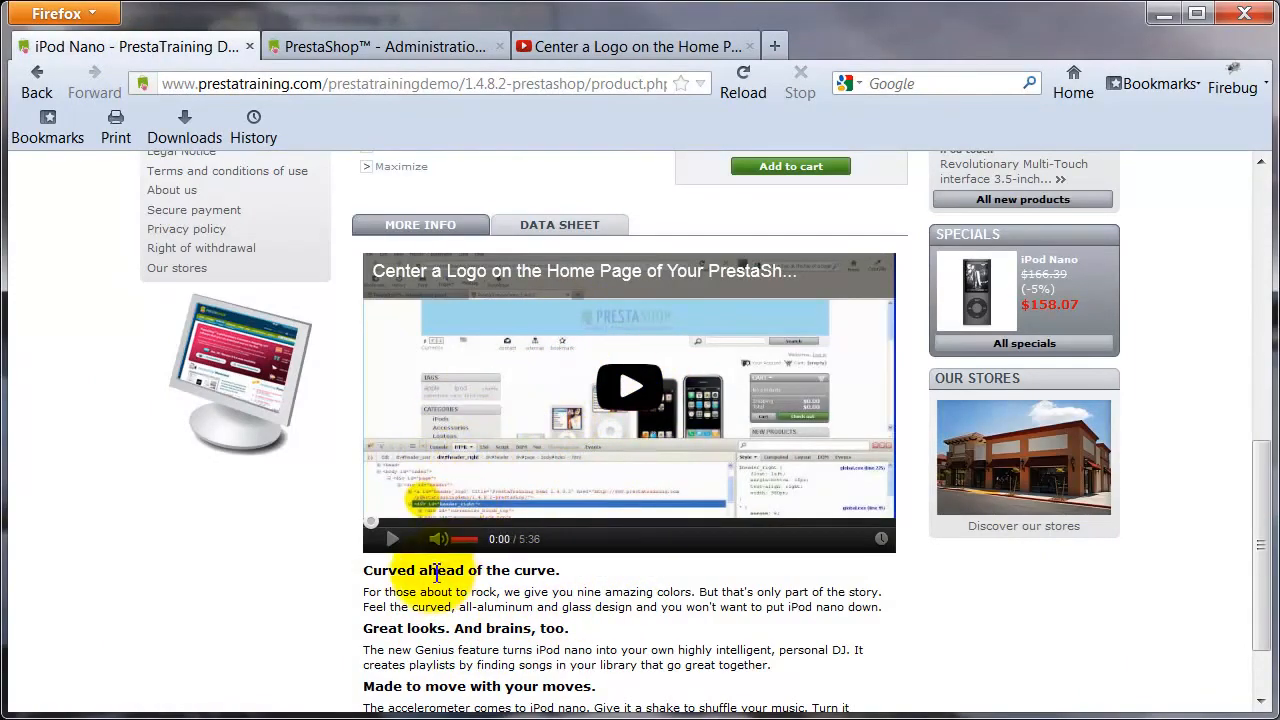
click(340, 48)
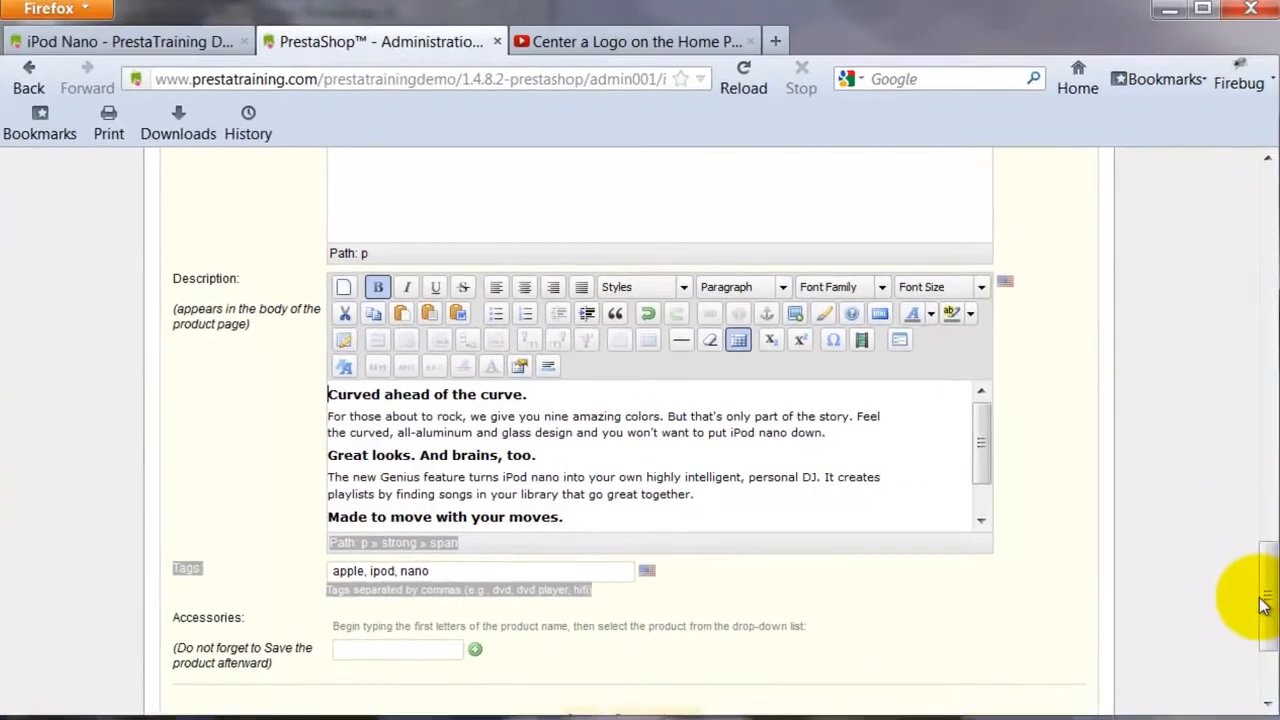
scroll(1262, 603, down, 4)
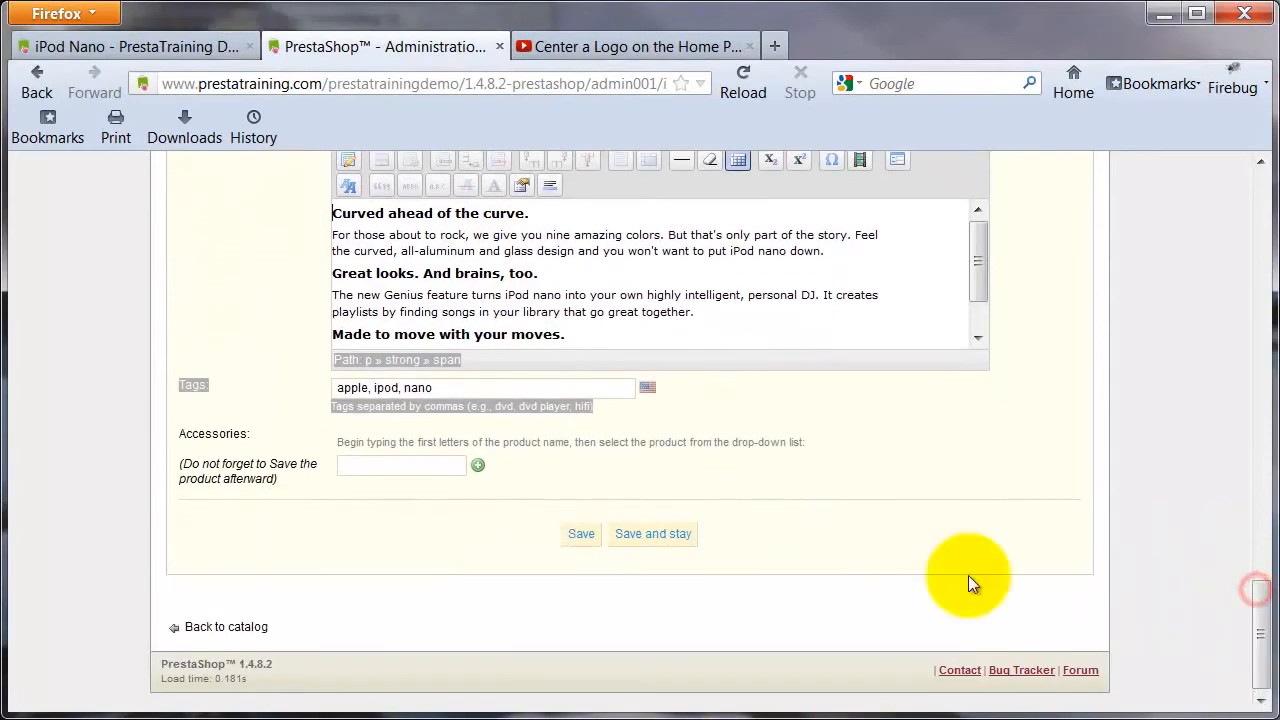
click(658, 538)
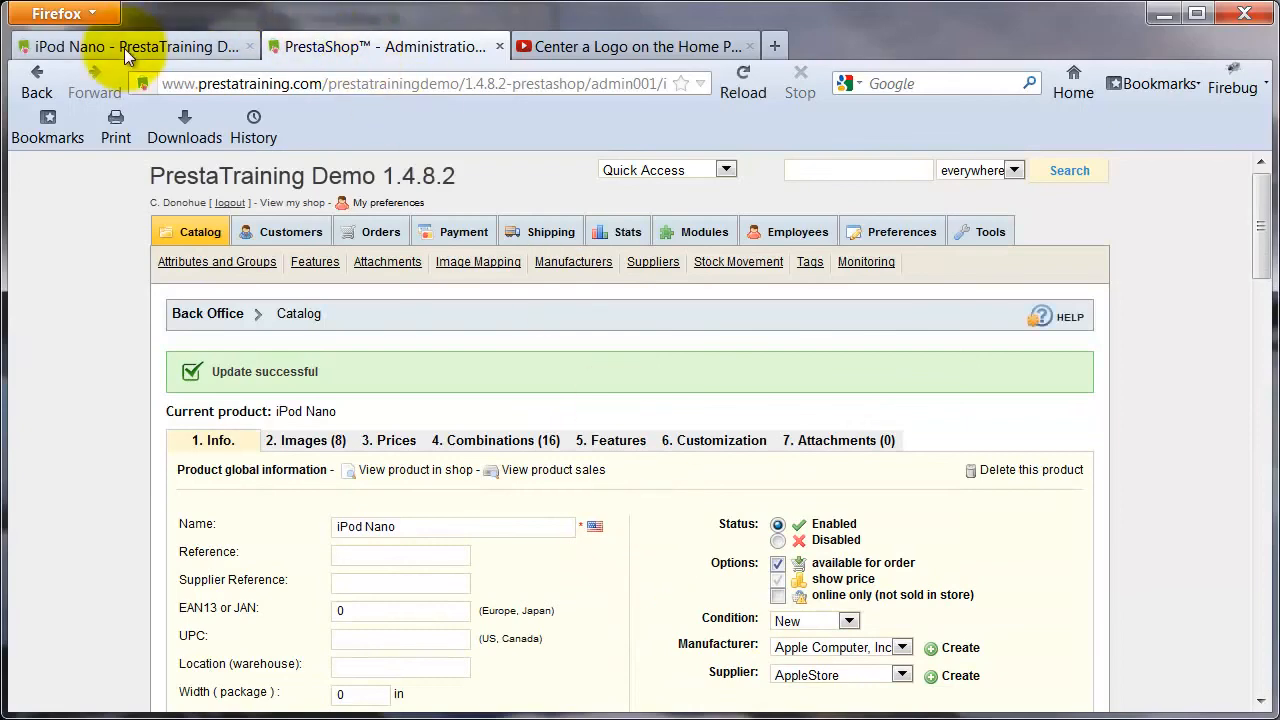
click(124, 48)
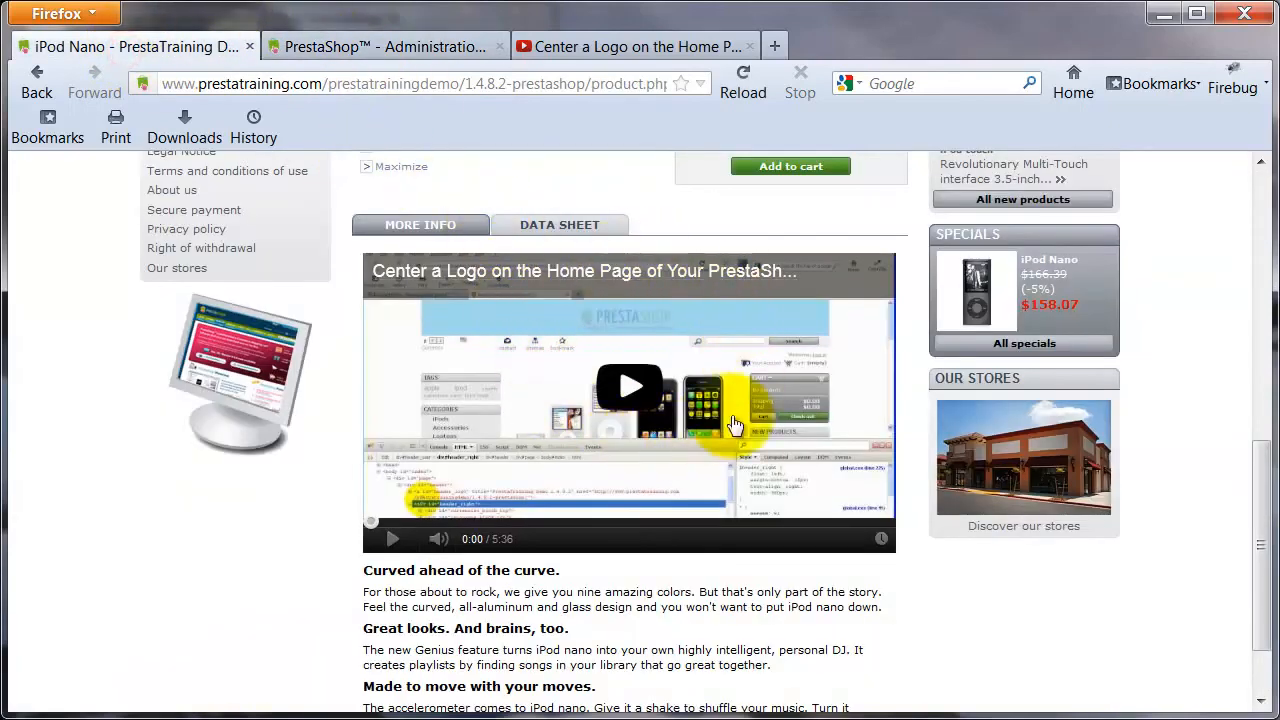
click(743, 84)
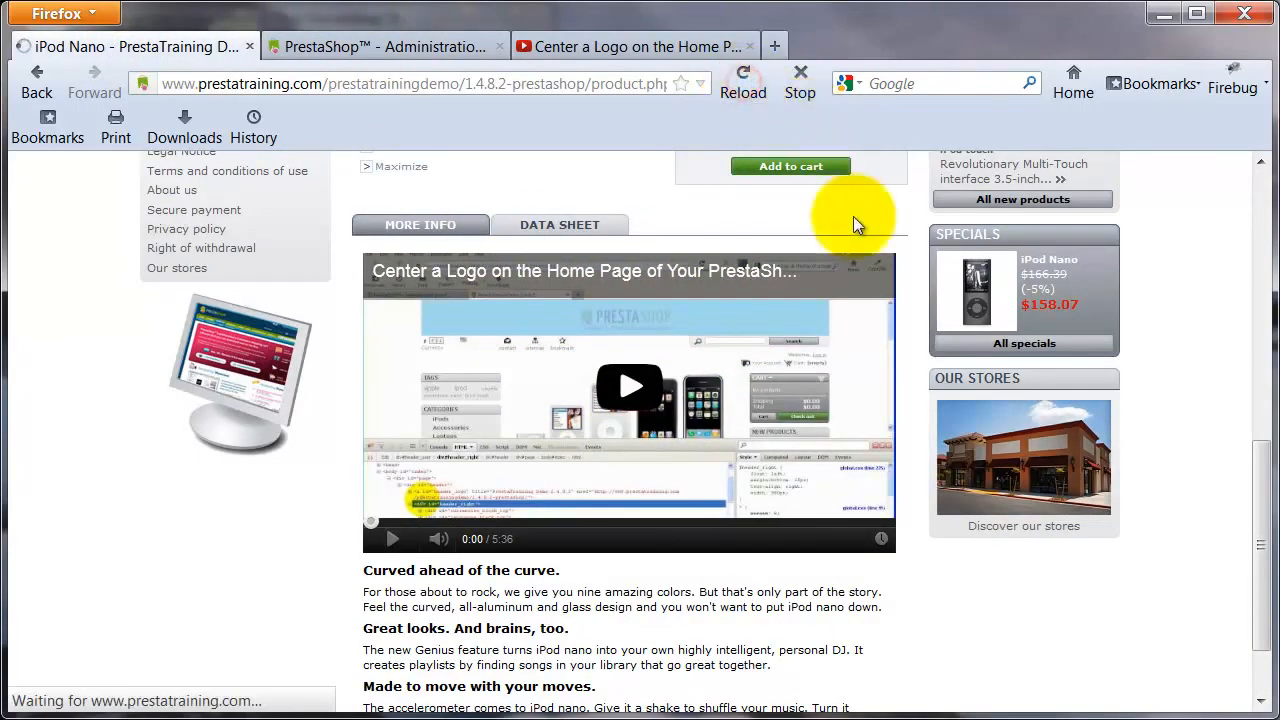